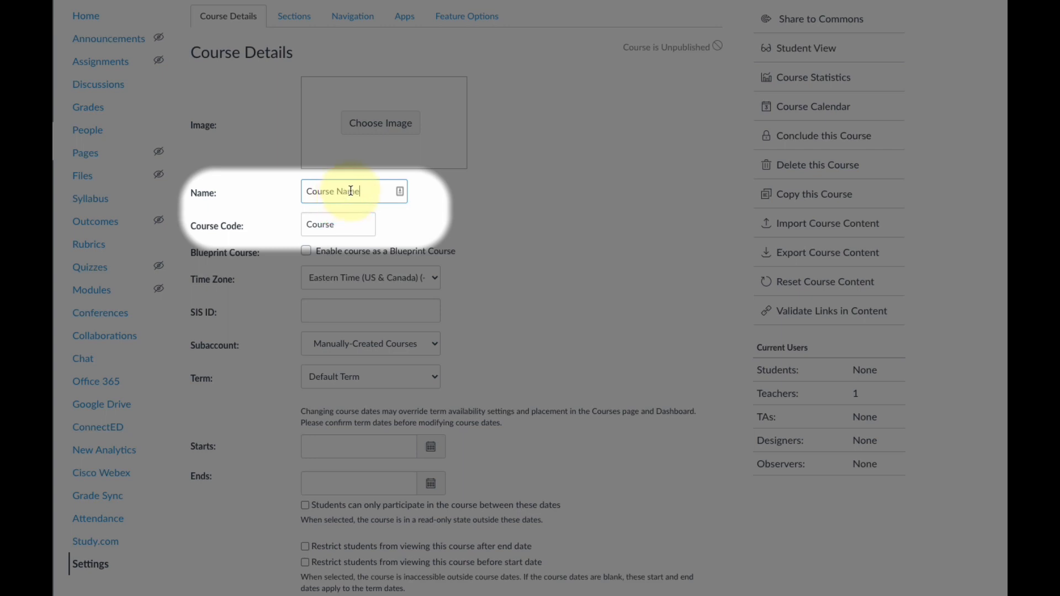
Set the course name to the teacher's last name followed by "- Science - Spring 20-21".
triple_click(348, 191)
text(L)
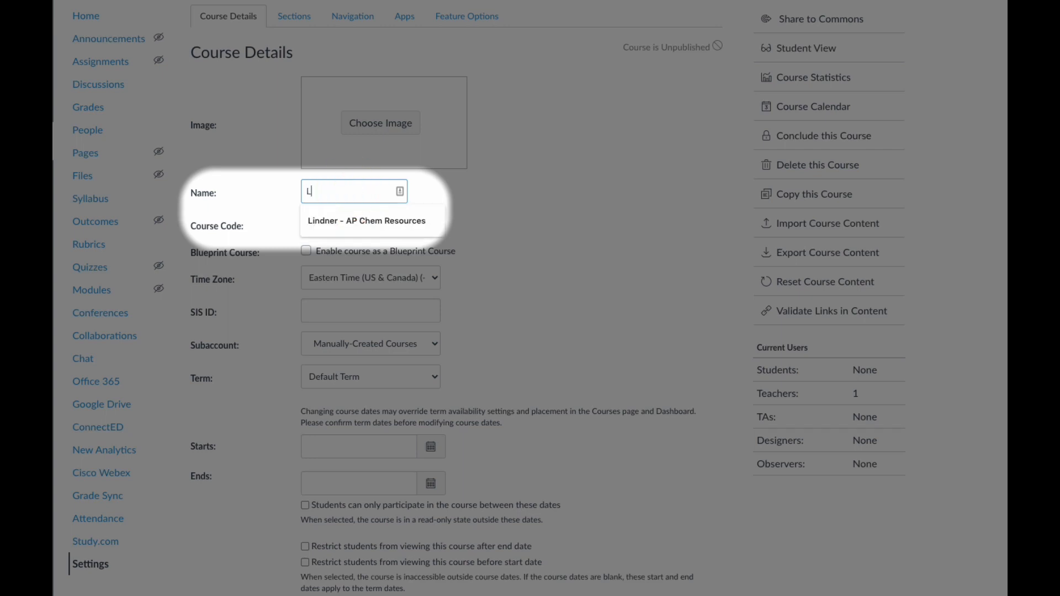
text(aFave)
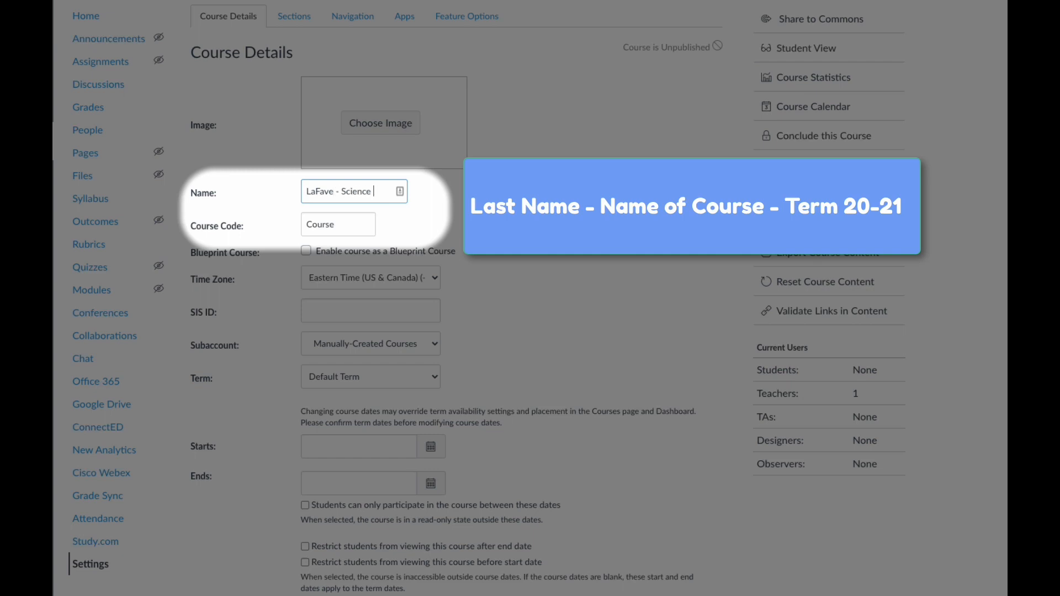
text(- Science - Spring  20-21)
click(403, 220)
Copy the full course name and paste it over the existing course code.
triple_click(353, 191)
key(super+c)
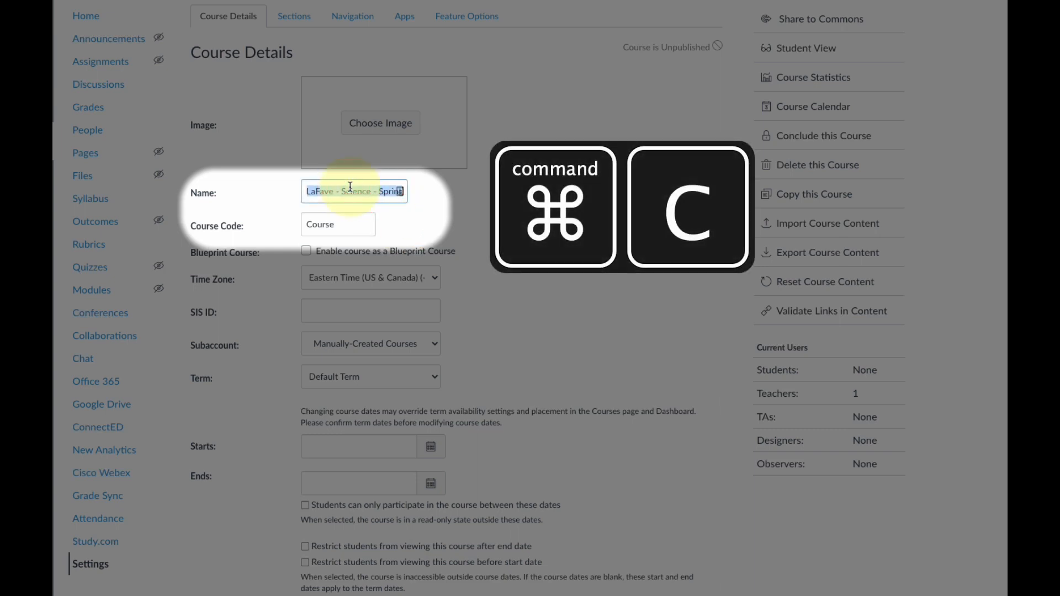
double_click(341, 225)
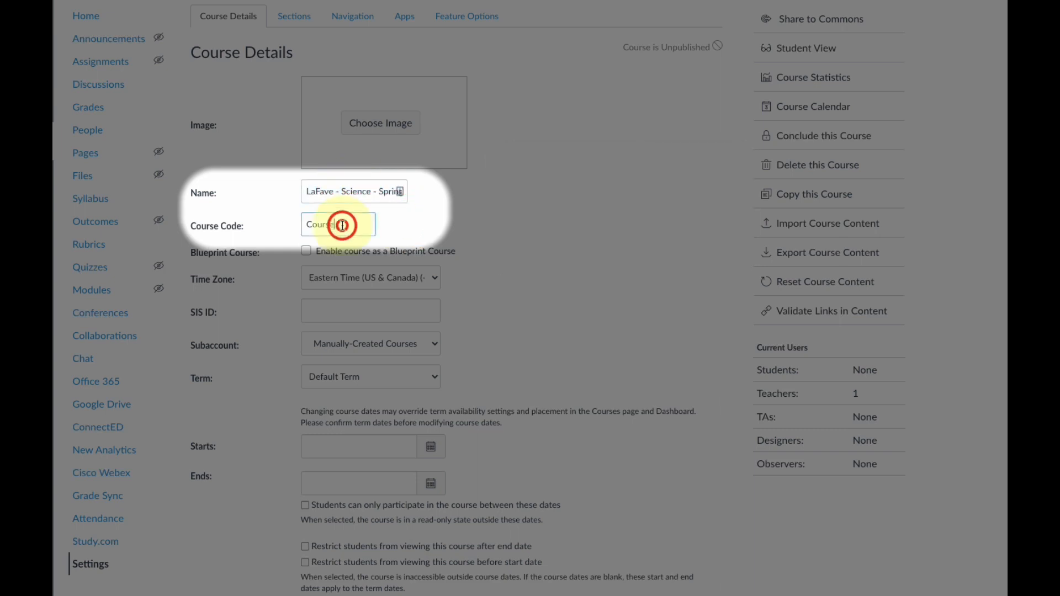
key(super+v)
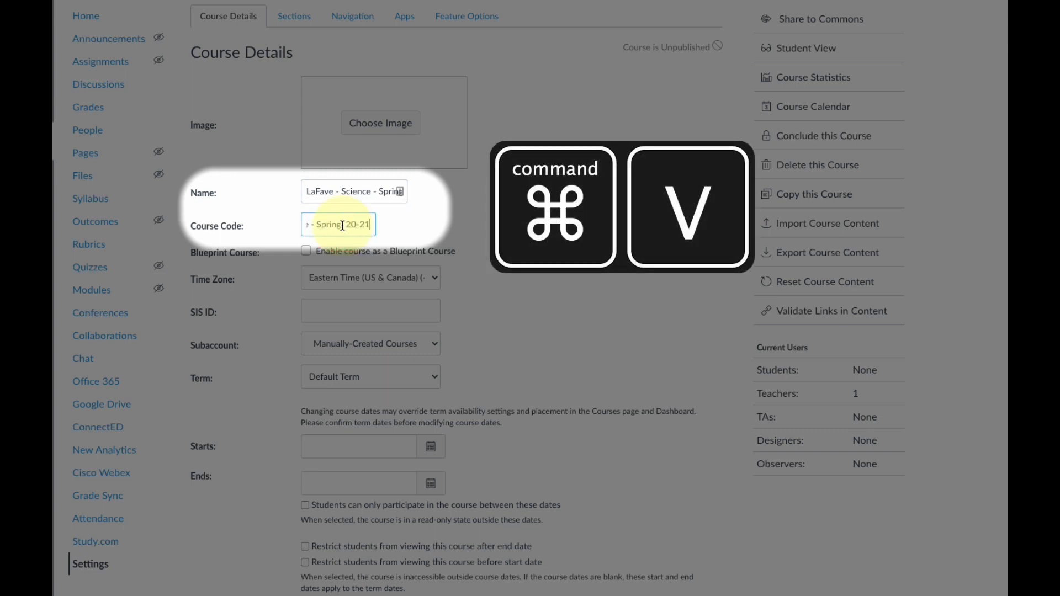
click(421, 220)
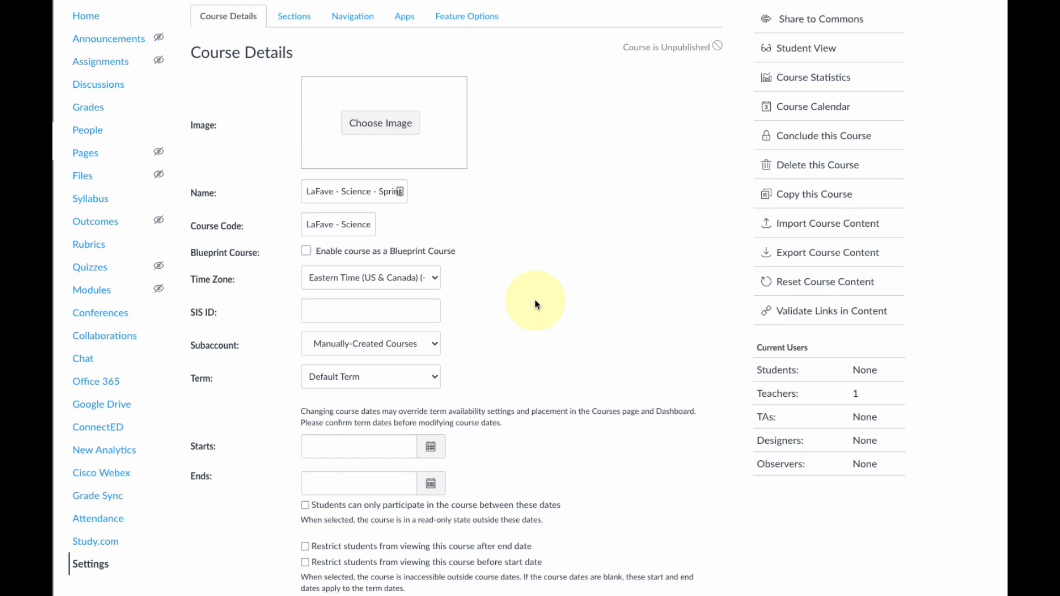
Set the course license to CC Attribution Non-Commercial Share Alike.
scroll(529, 335, down, 9)
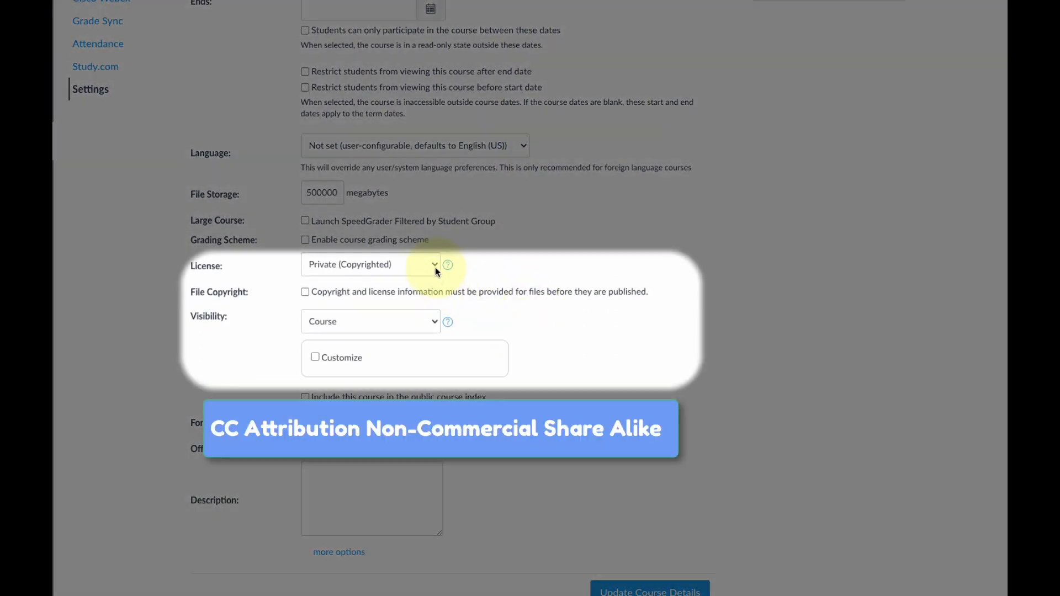
click(436, 266)
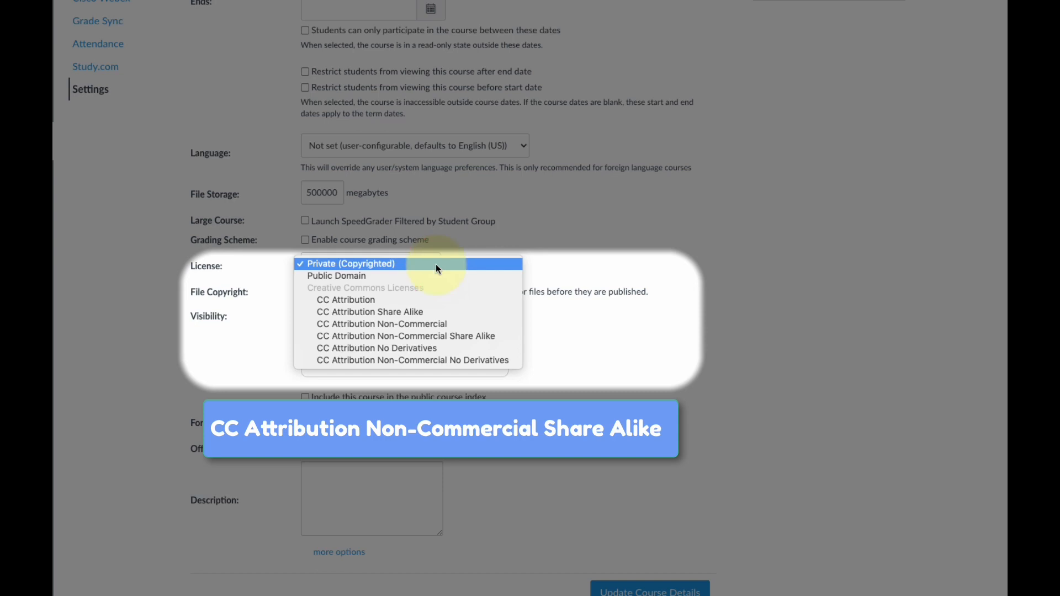
click(469, 340)
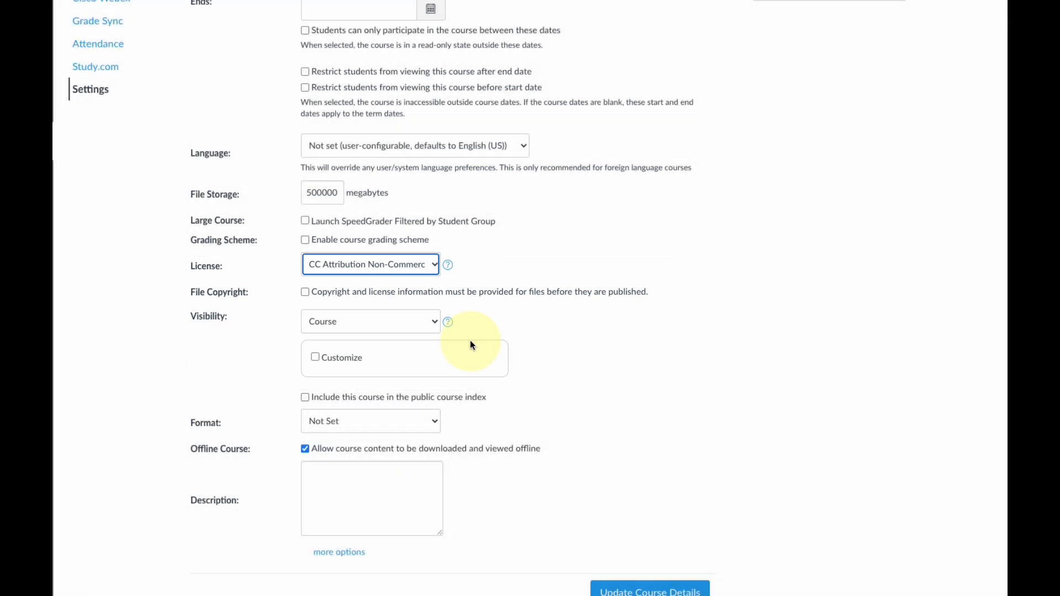
Show the additional course options and stop students from creating discussion topics, editing or deleting their own posts, and organizing their own groups.
click(352, 555)
scroll(352, 558, down, 4)
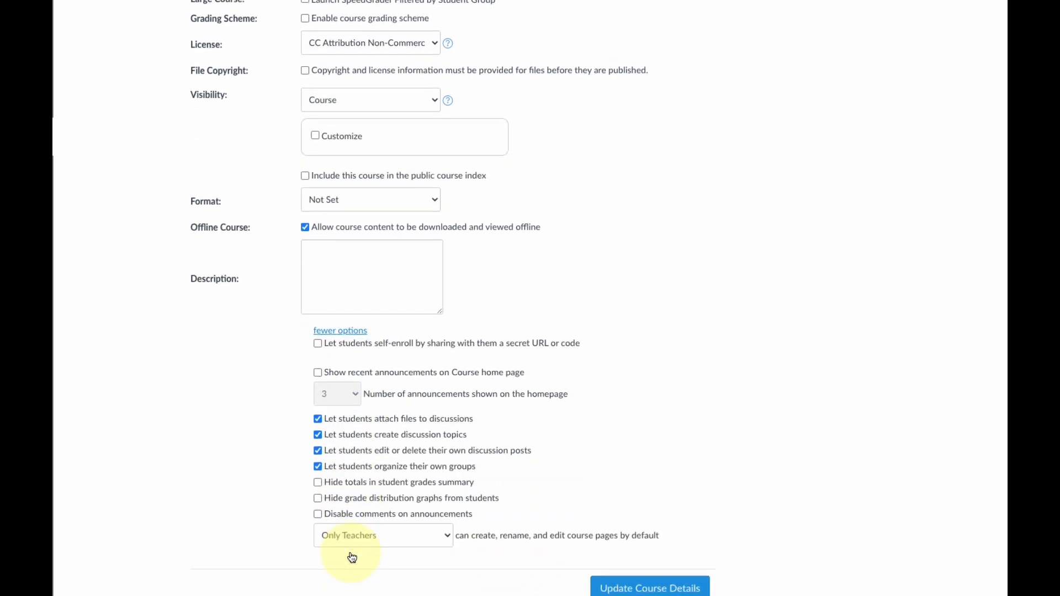
click(317, 348)
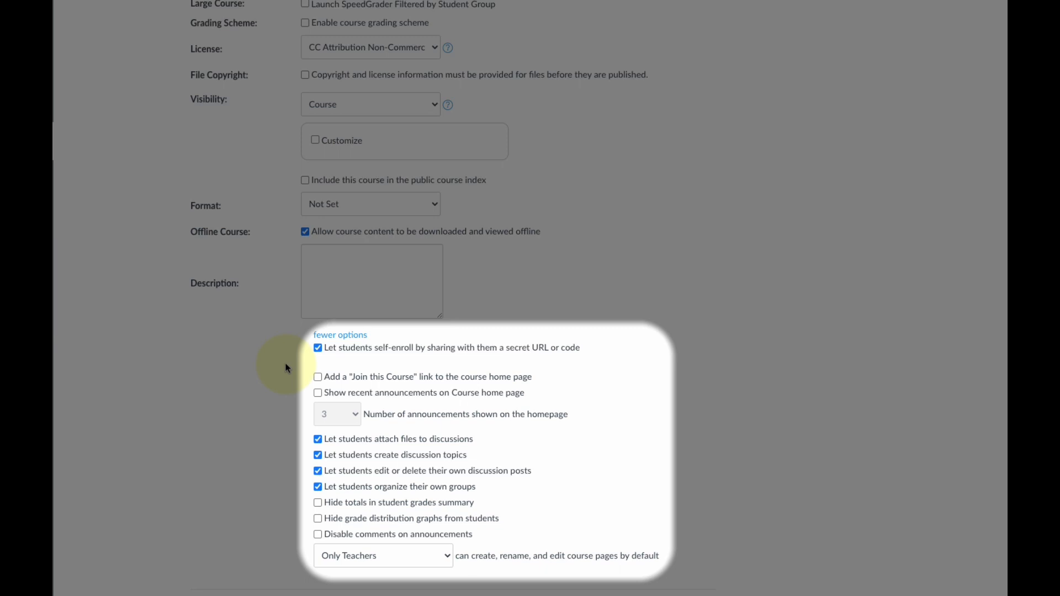
click(318, 349)
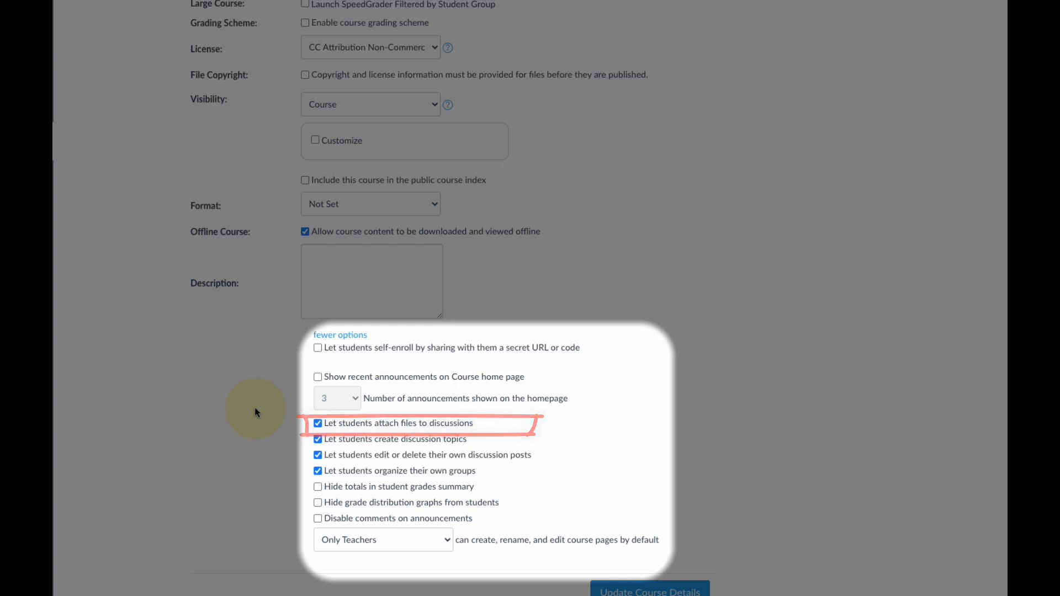
click(318, 440)
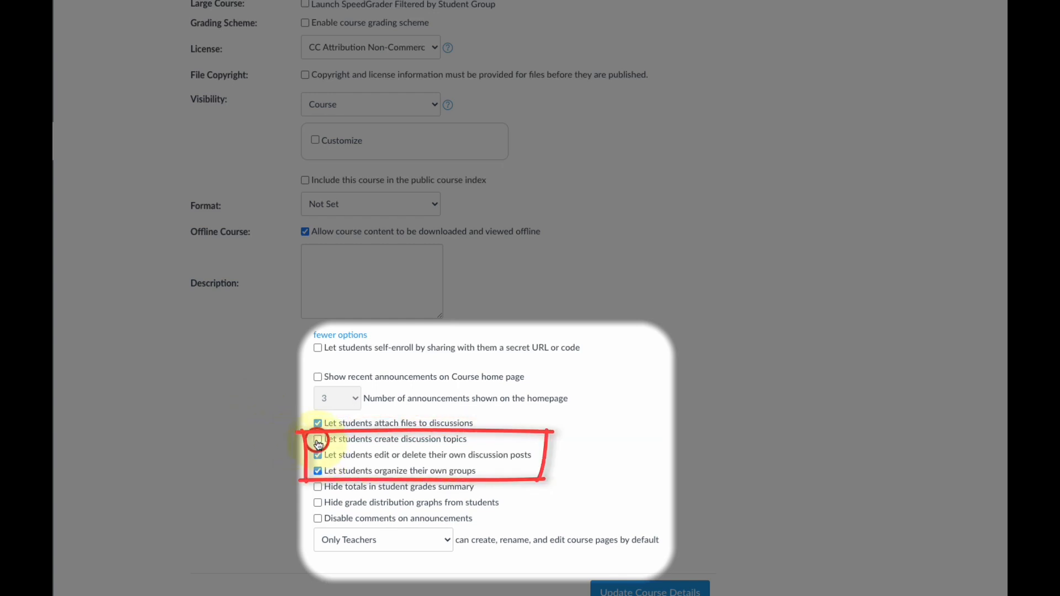
click(319, 456)
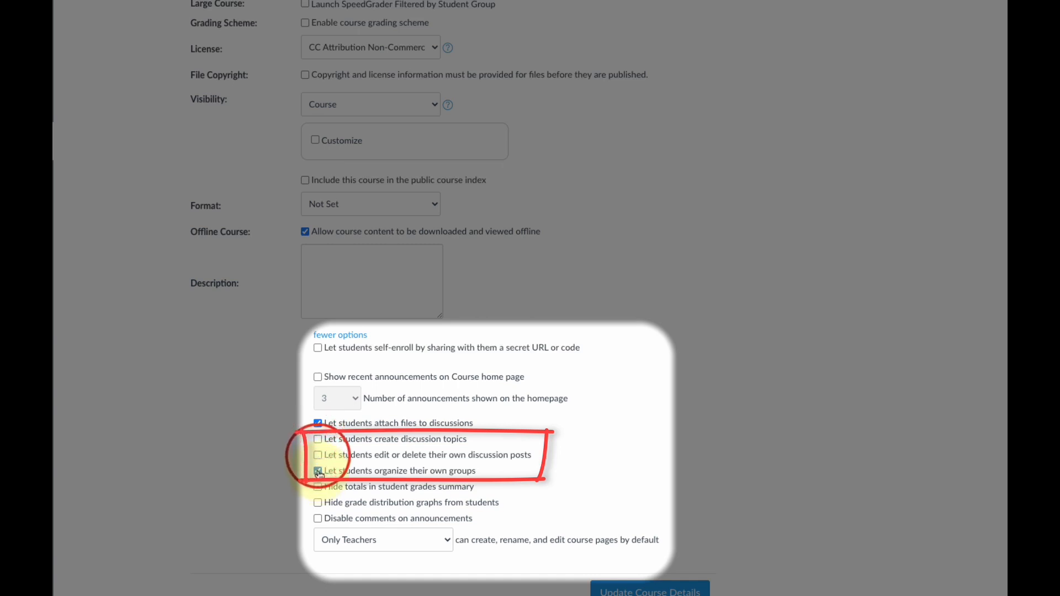
click(319, 473)
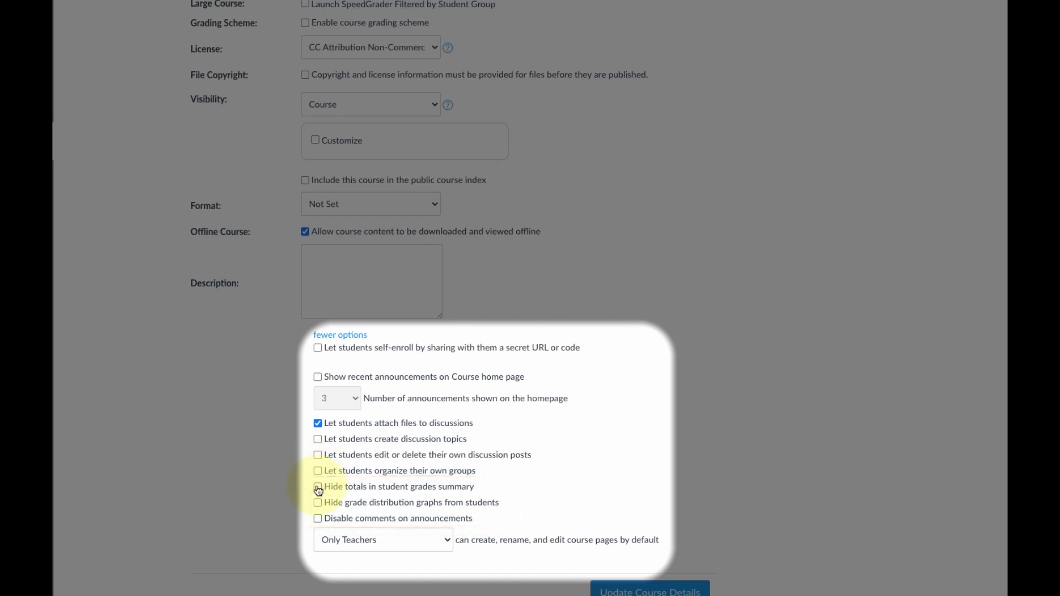
Hide grade totals and grade distribution graphs from students, disable comments on announcements, and update the course details.
click(318, 488)
click(317, 502)
click(318, 520)
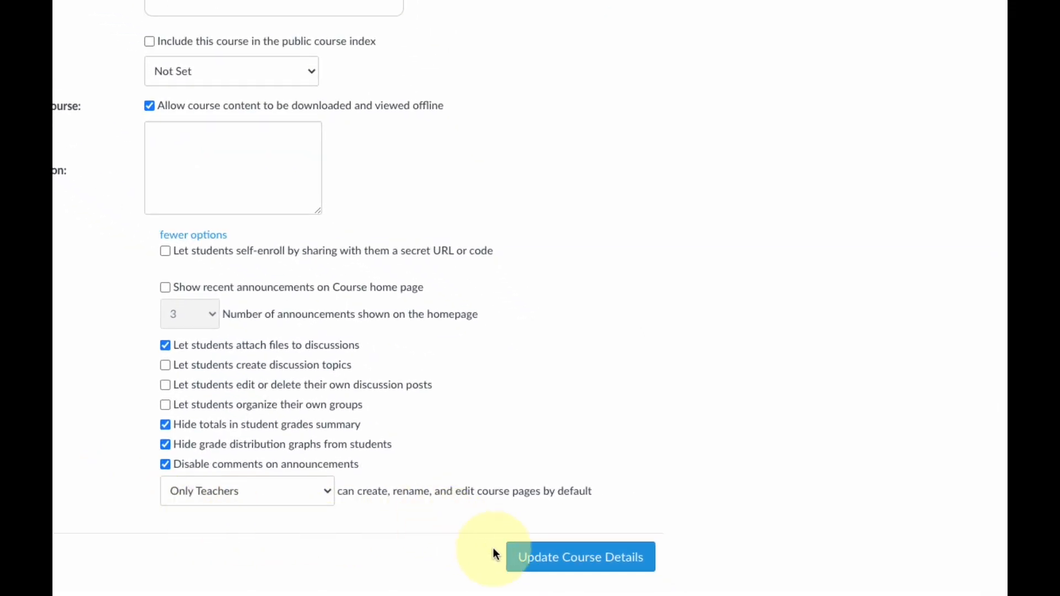
click(537, 553)
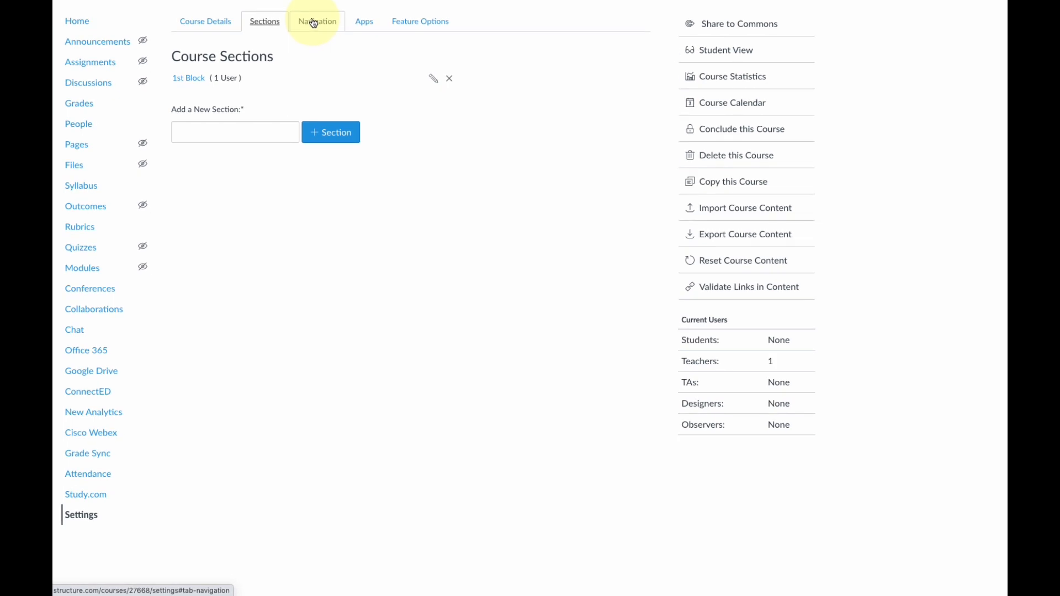
In the course navigation settings, hide People and Chat from students and move Modules directly below Home.
click(314, 22)
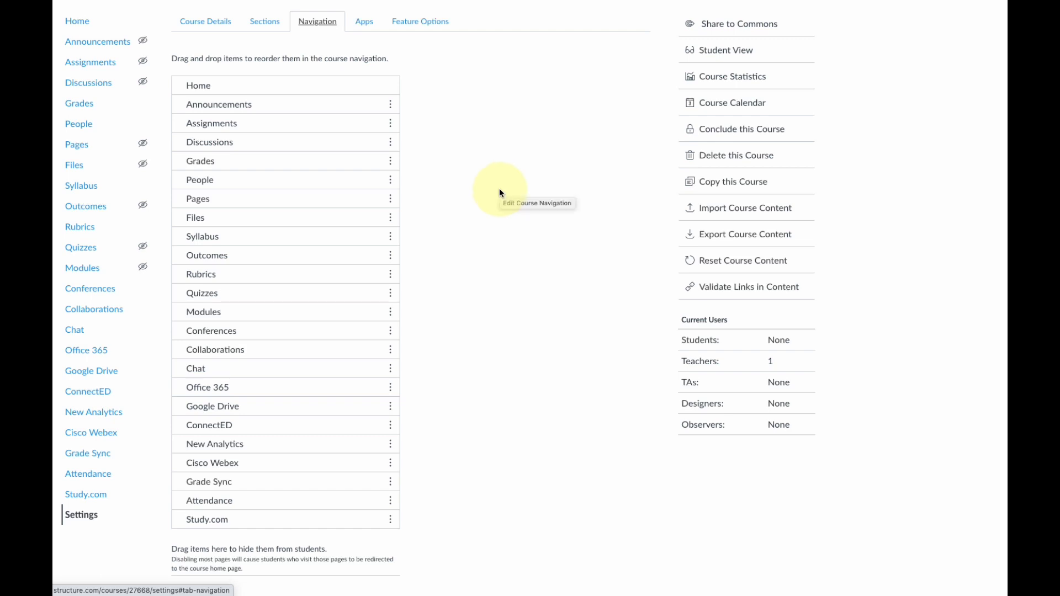
scroll(500, 393, down, 1)
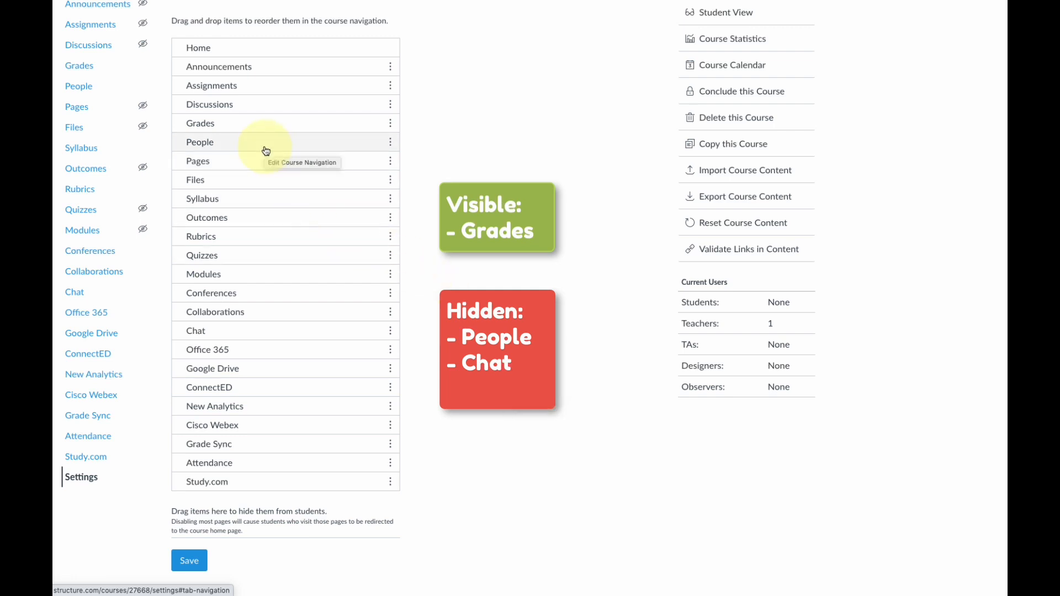
drag(265, 147, 247, 558)
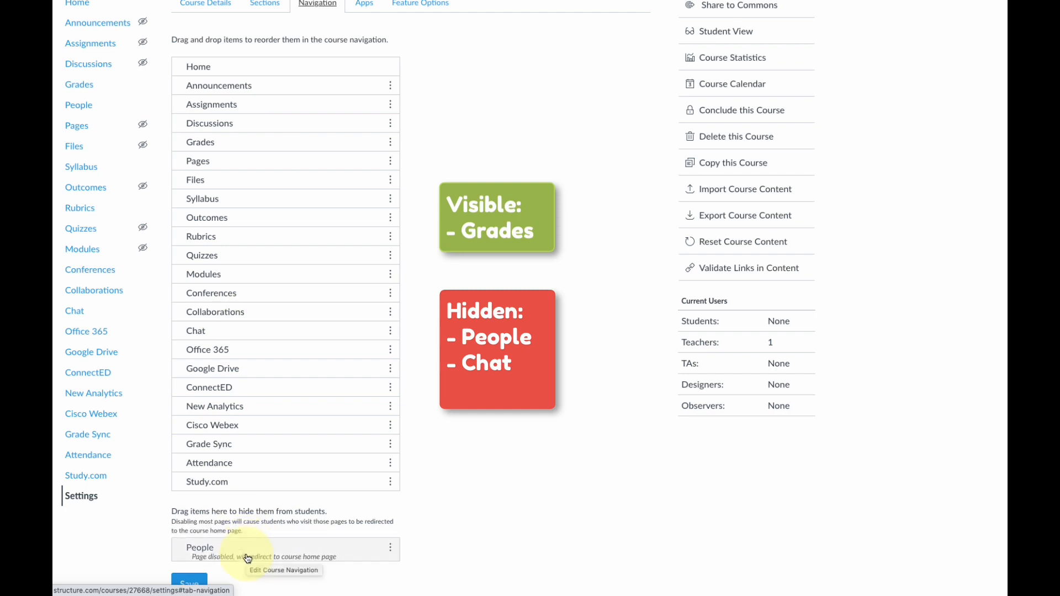
click(241, 336)
drag(241, 337, 236, 561)
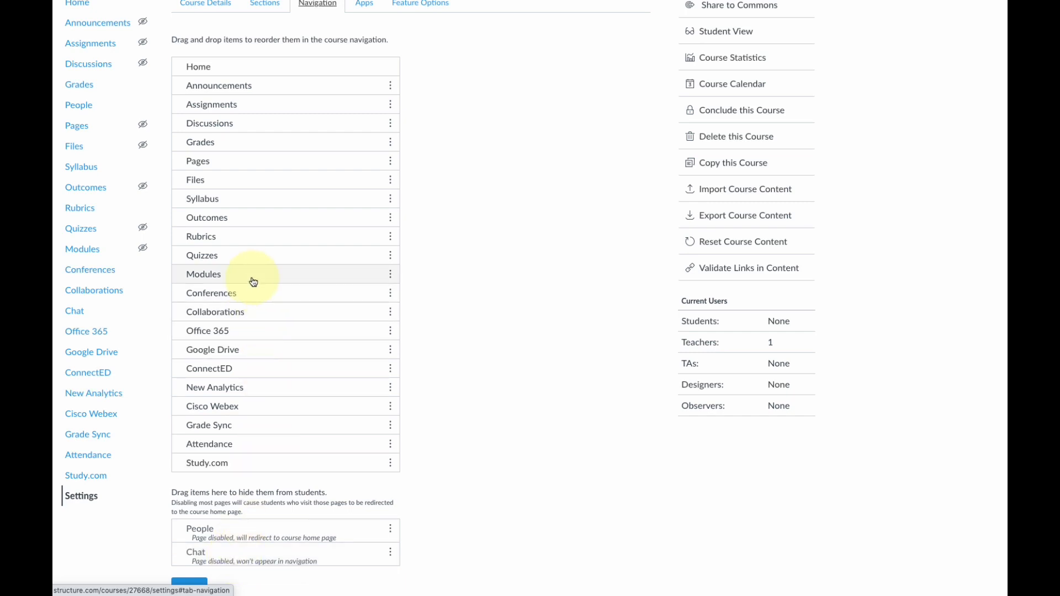
drag(252, 280, 256, 86)
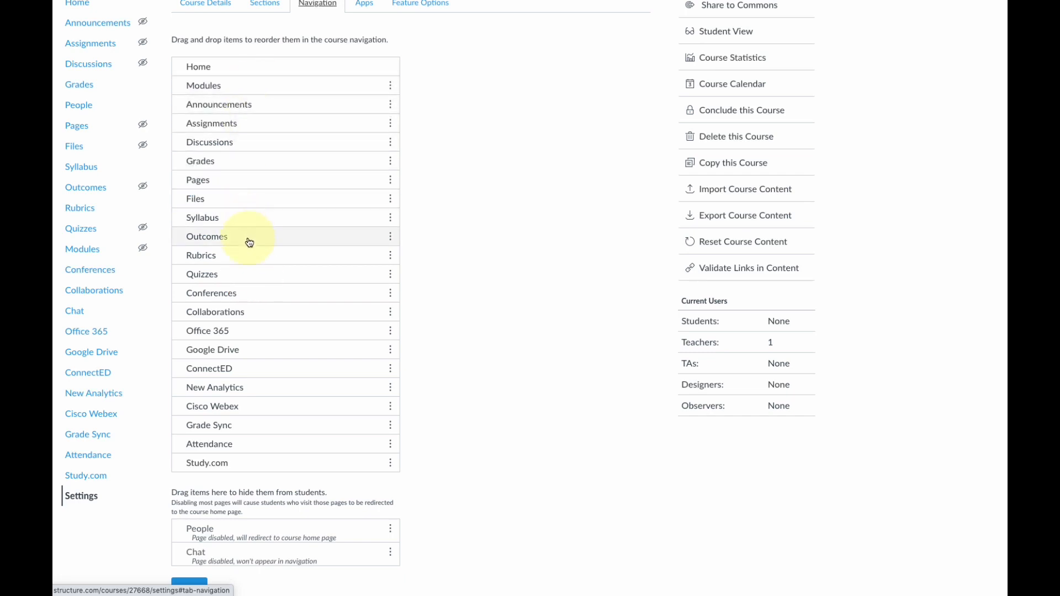
Hide Grade Sync, Attendance and Study.com from students and save the course navigation.
drag(256, 432, 249, 537)
click(248, 427)
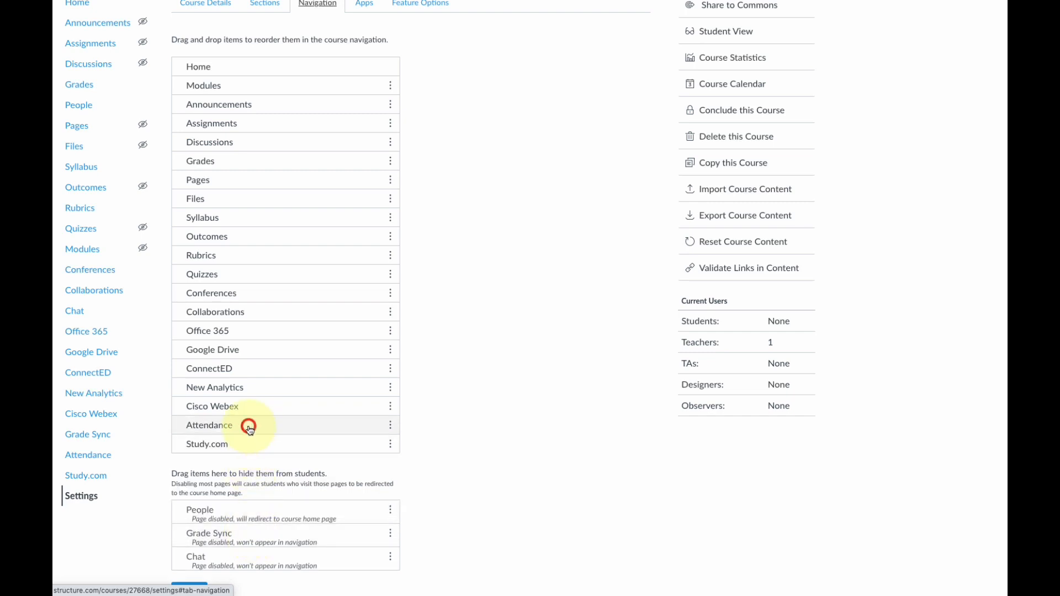
drag(249, 427, 258, 510)
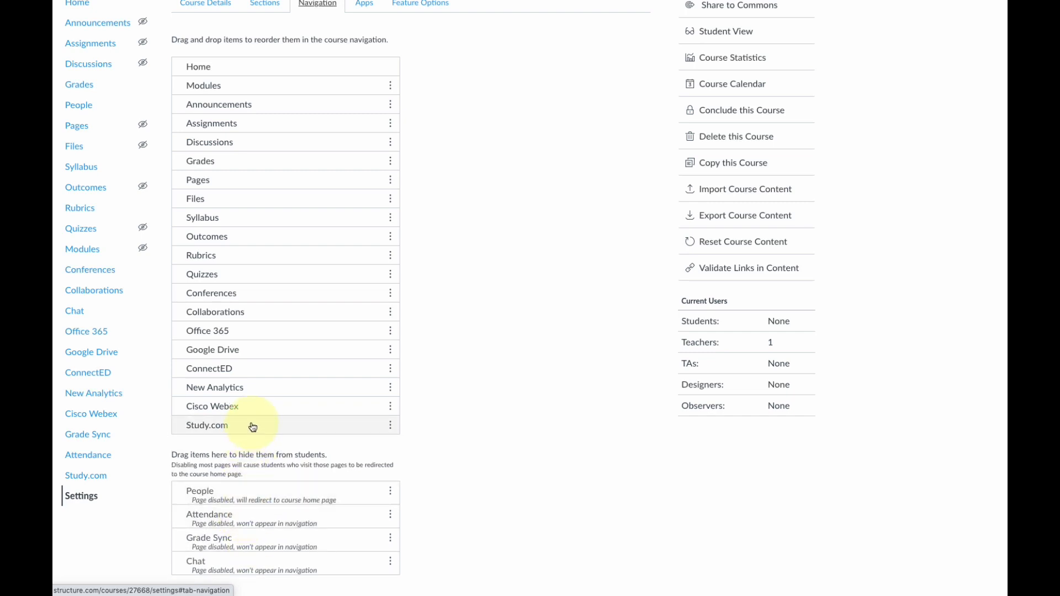
drag(253, 427, 247, 502)
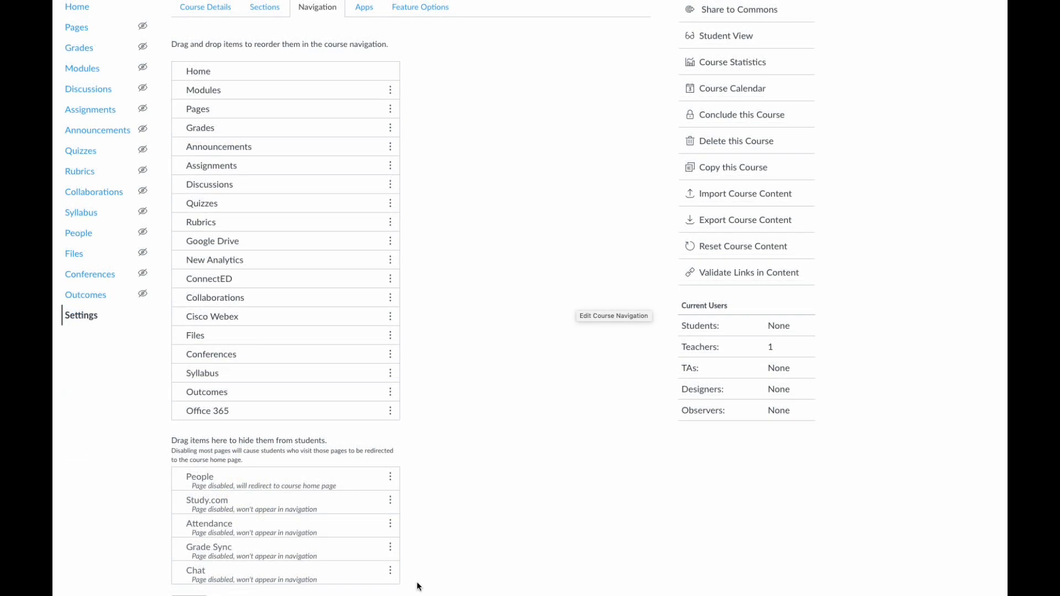
scroll(421, 581, down, 1)
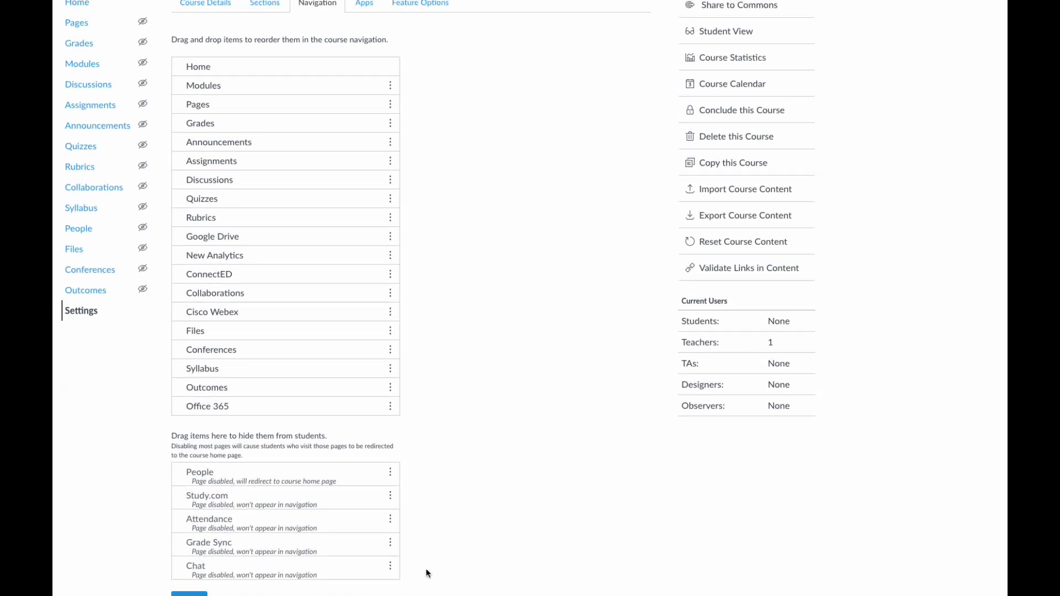
scroll(426, 573, down, 1)
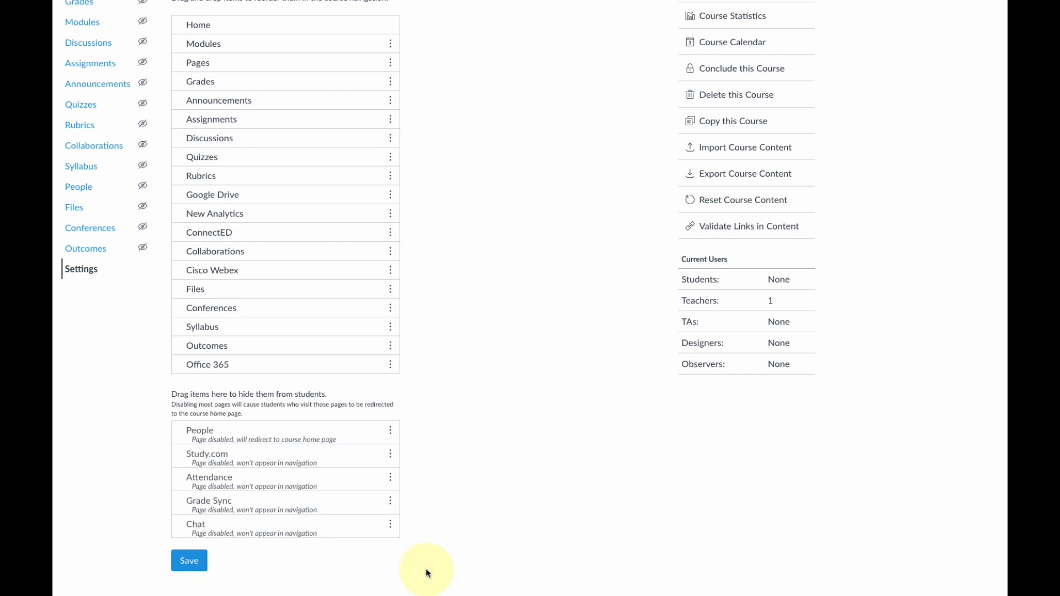
click(191, 562)
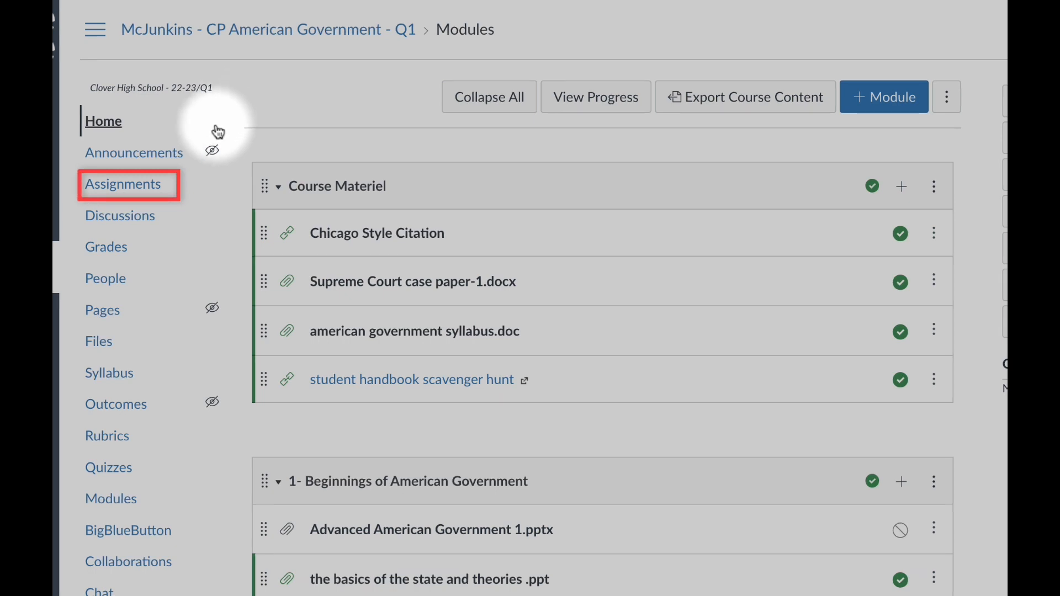
Collapse the Imported Assignments group among the CP American Government course's assignments and open that group for editing.
click(146, 188)
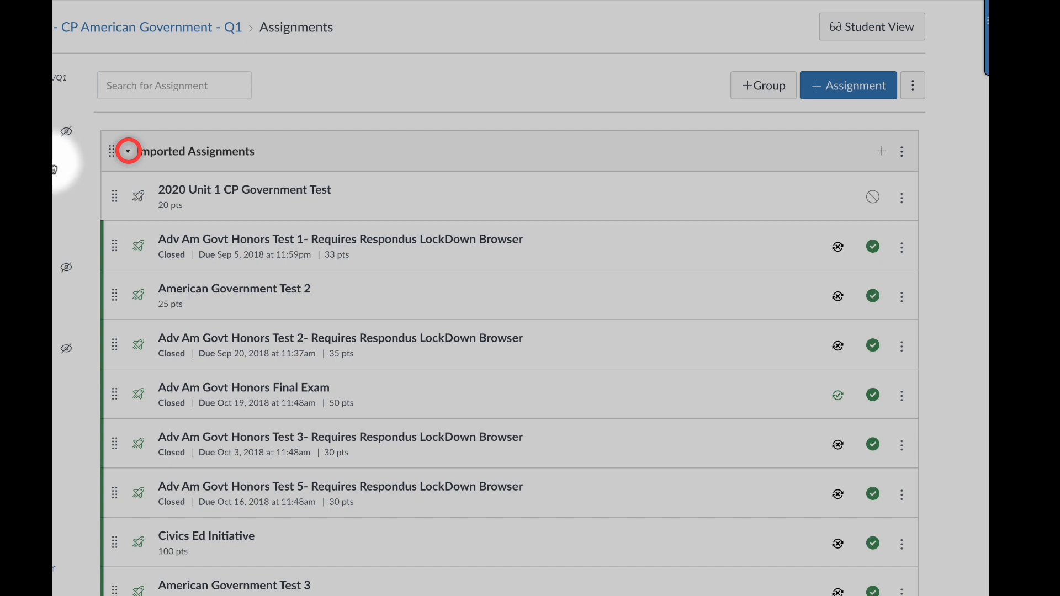
click(129, 152)
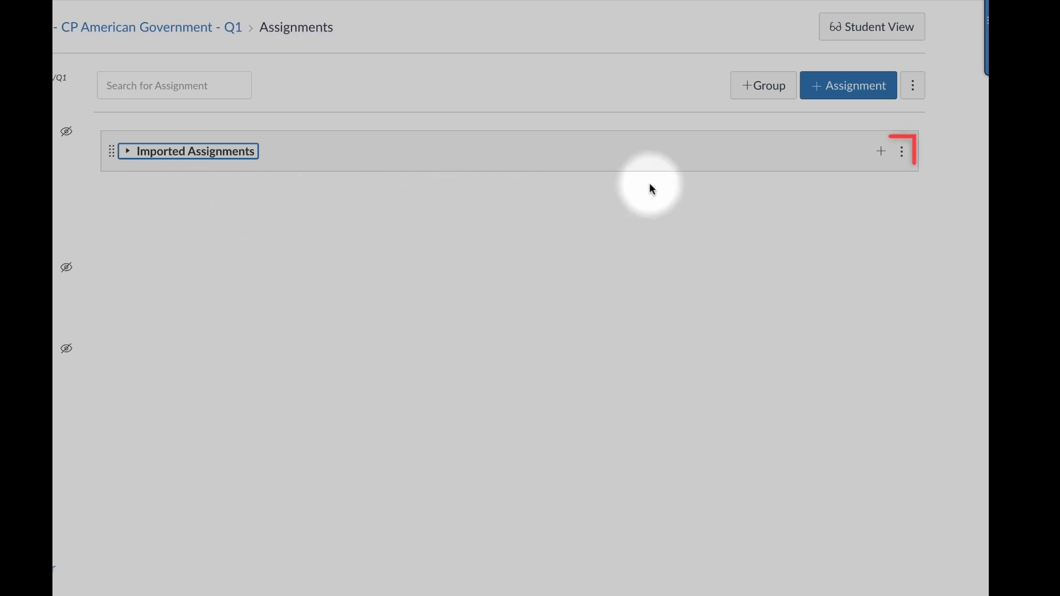
click(903, 157)
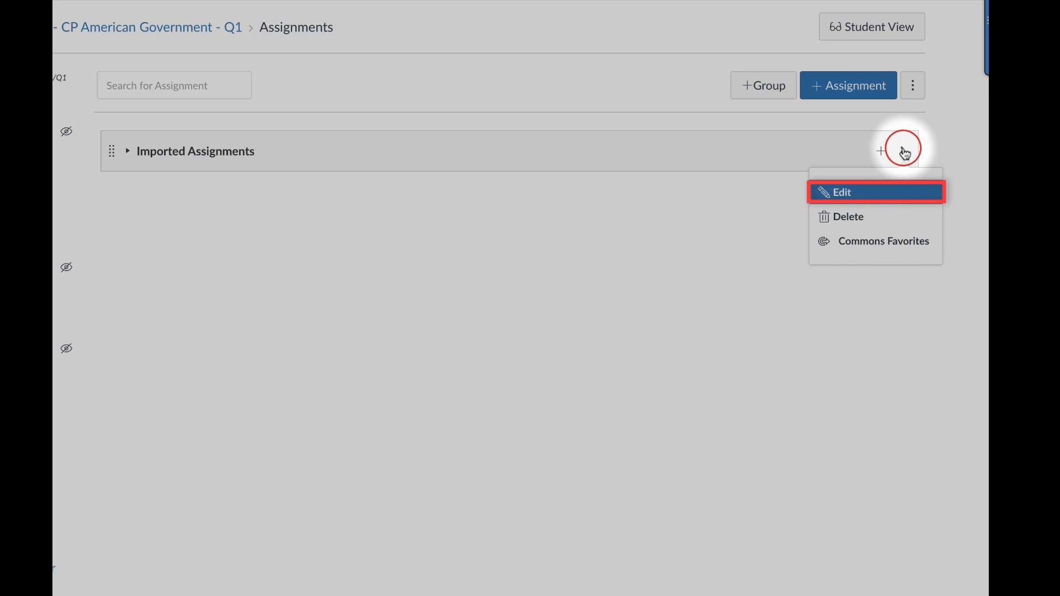
click(854, 192)
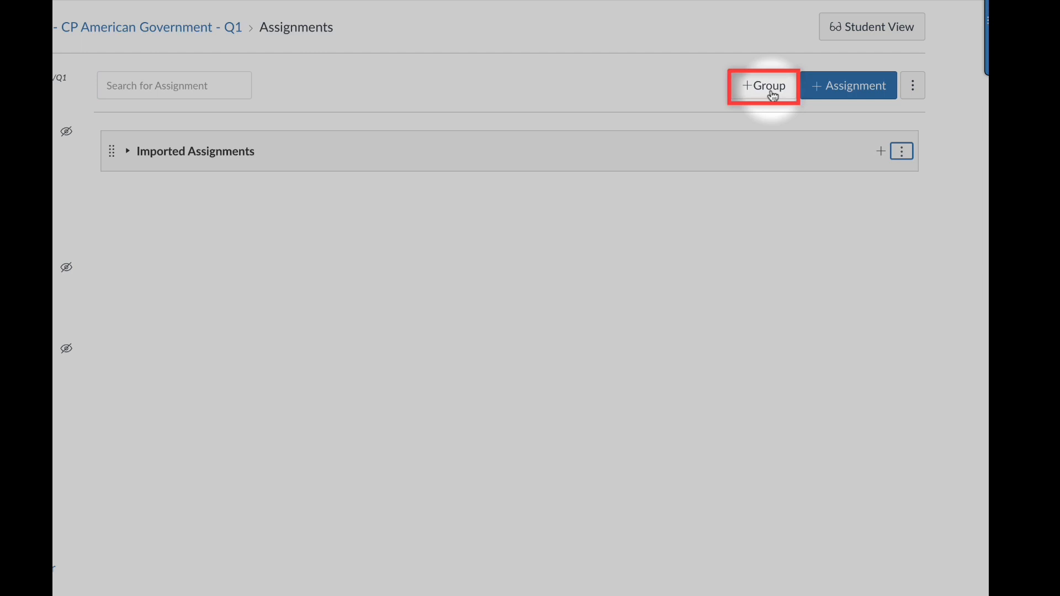
Add an assignment group named Major to the CP American Government course and save it.
click(773, 93)
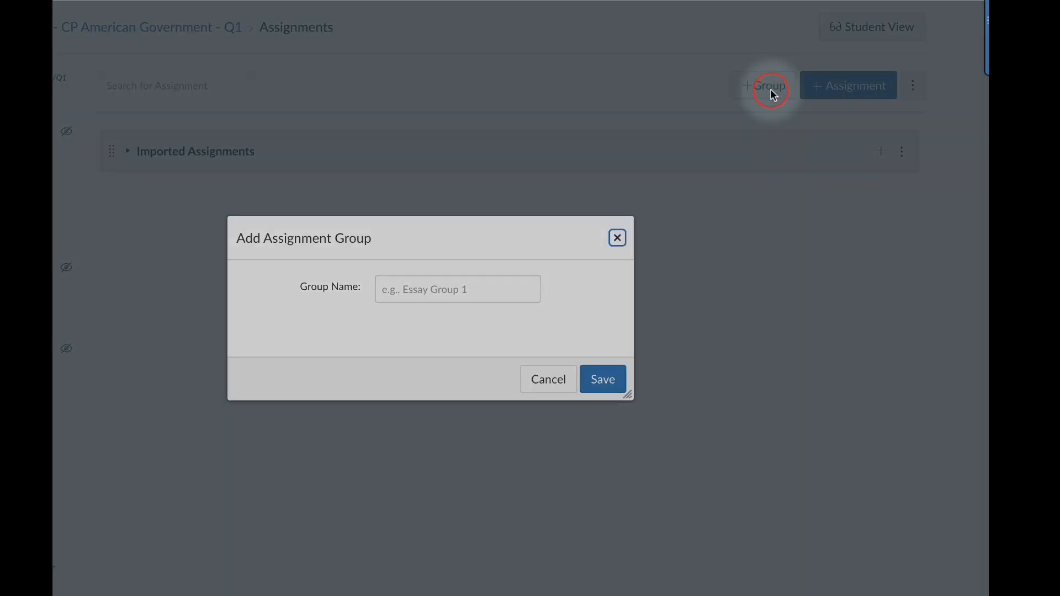
click(485, 287)
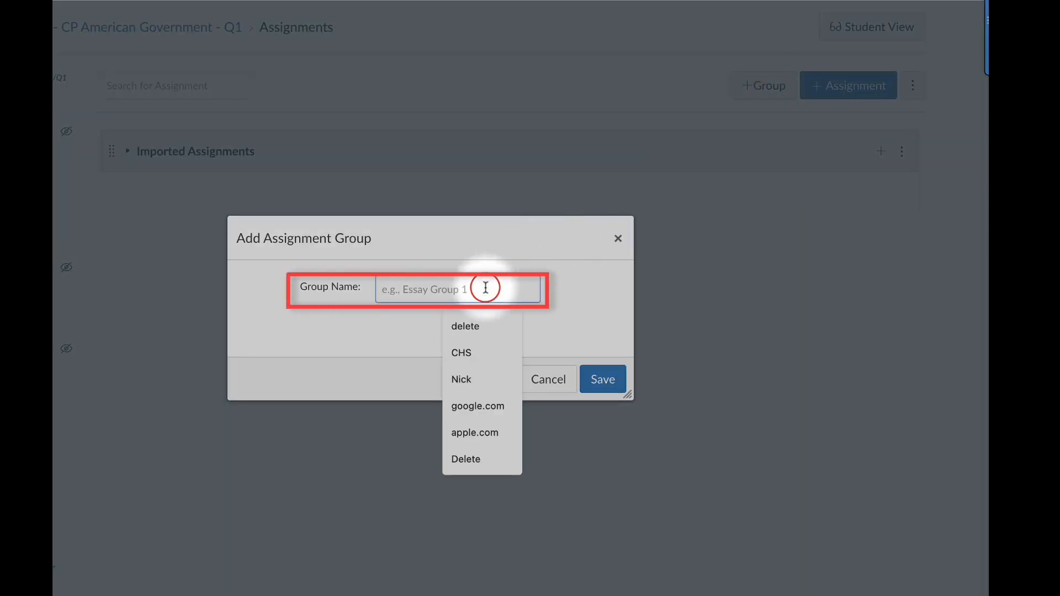
text(Major)
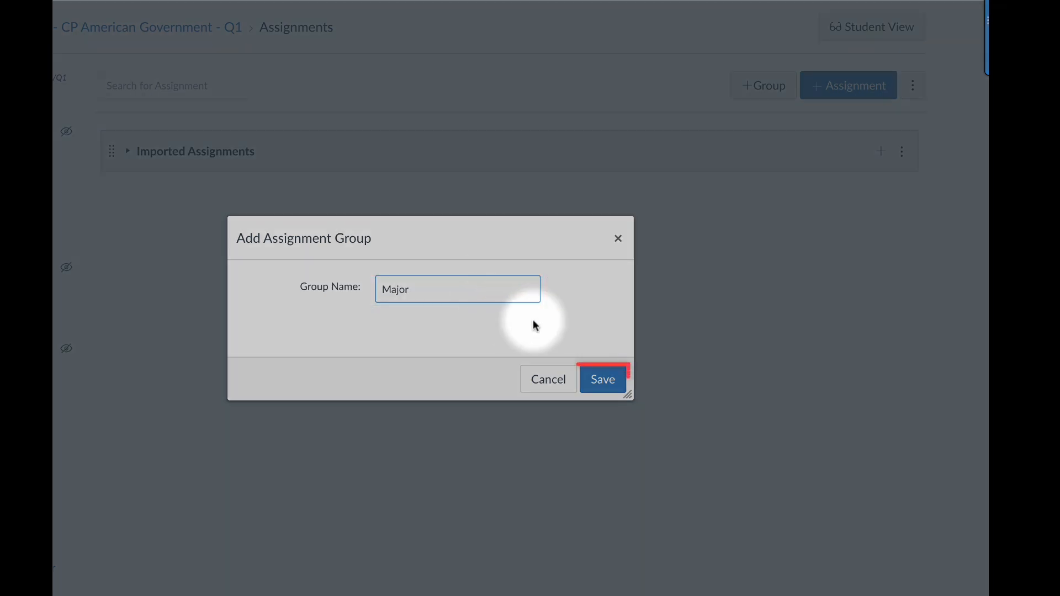
click(607, 381)
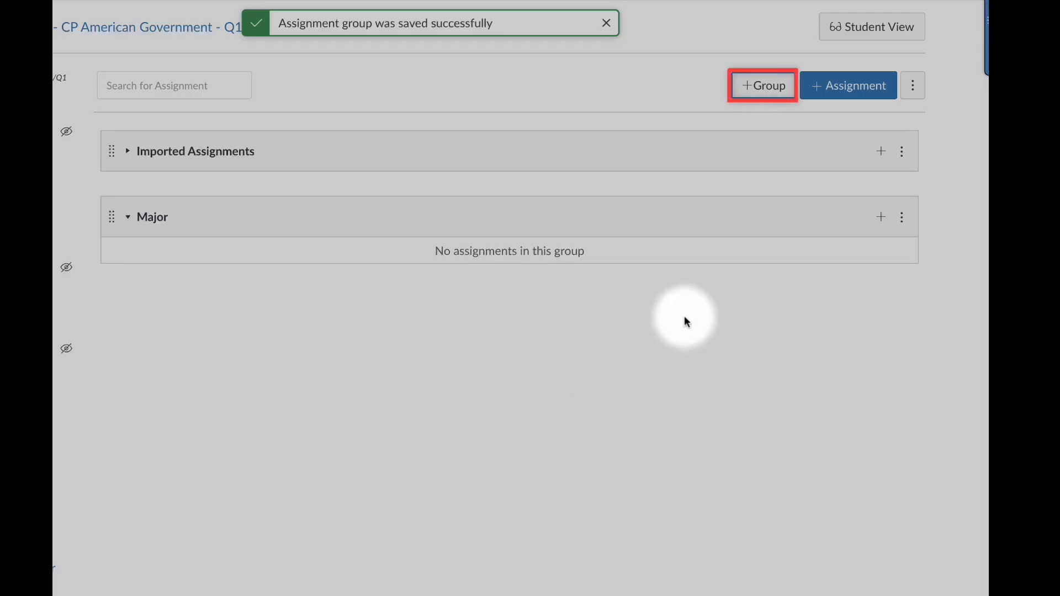
Add another assignment group named Minor and save it.
click(762, 88)
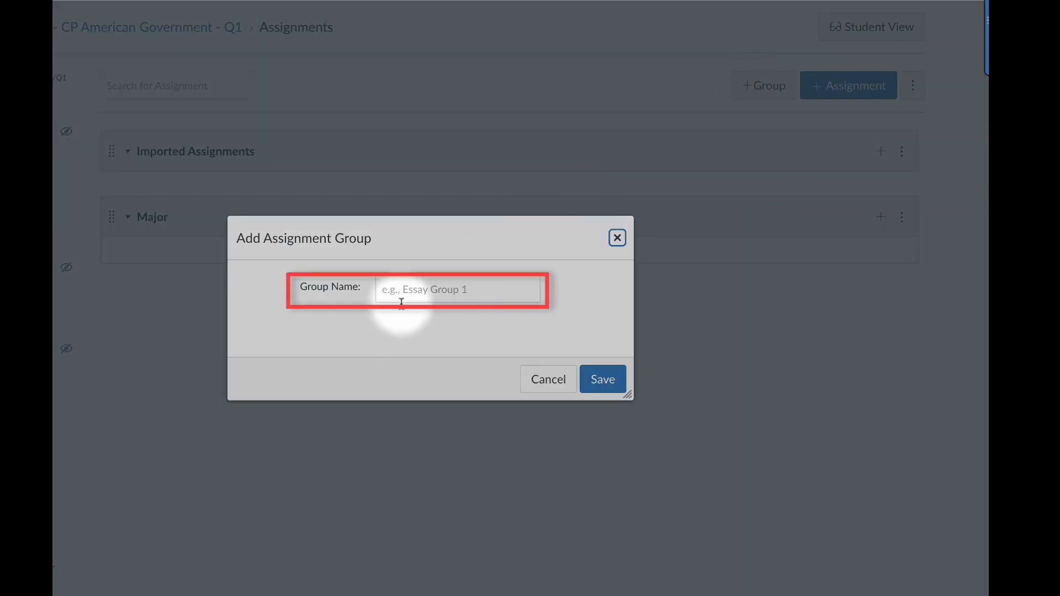
click(409, 292)
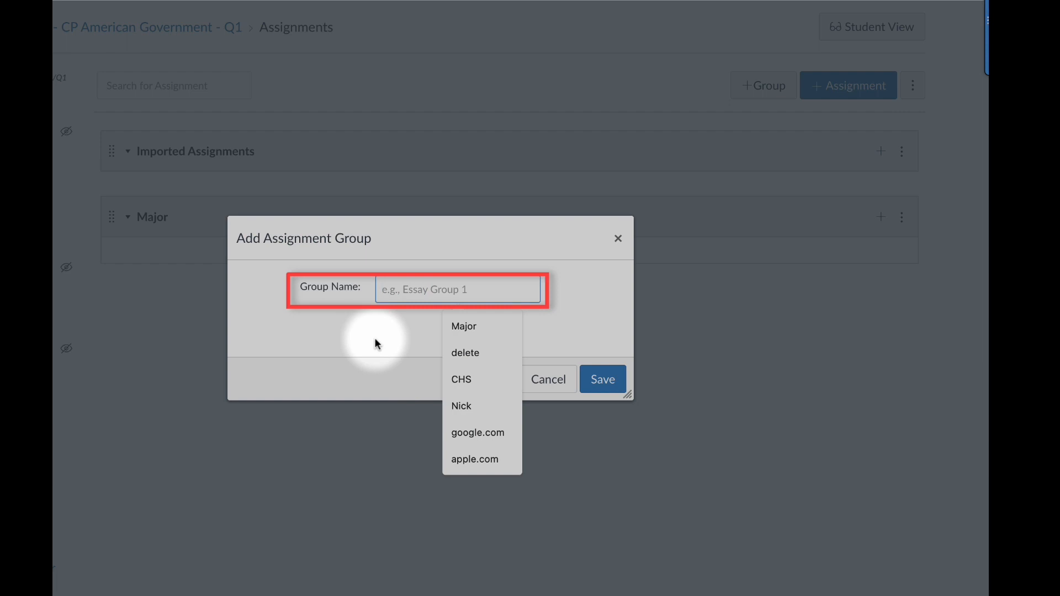
text(Minor)
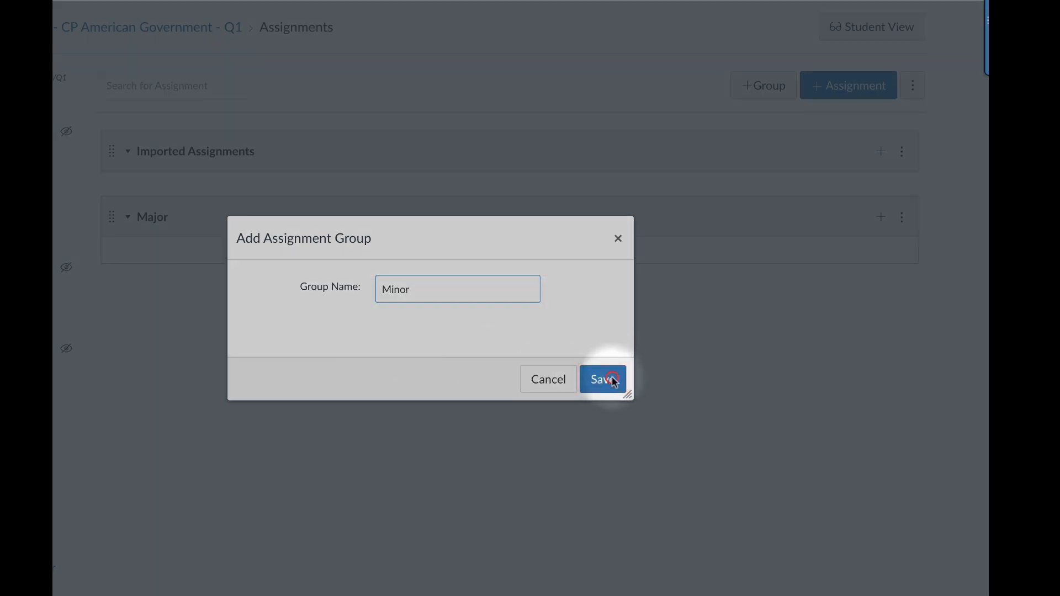
click(603, 380)
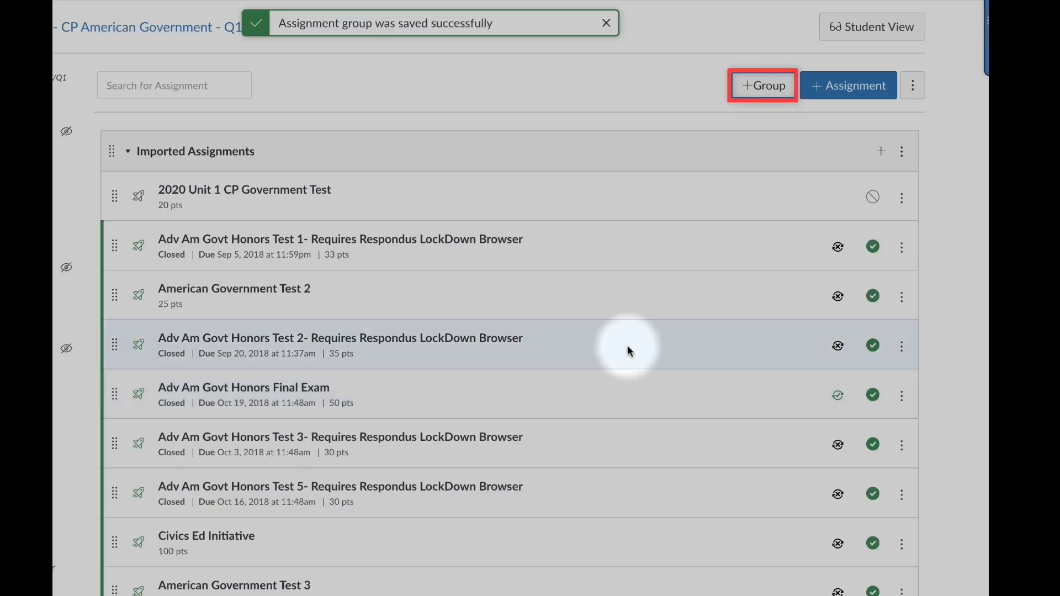
Add a third assignment group named Exam, save it and collapse the Imported Assignments group.
click(758, 97)
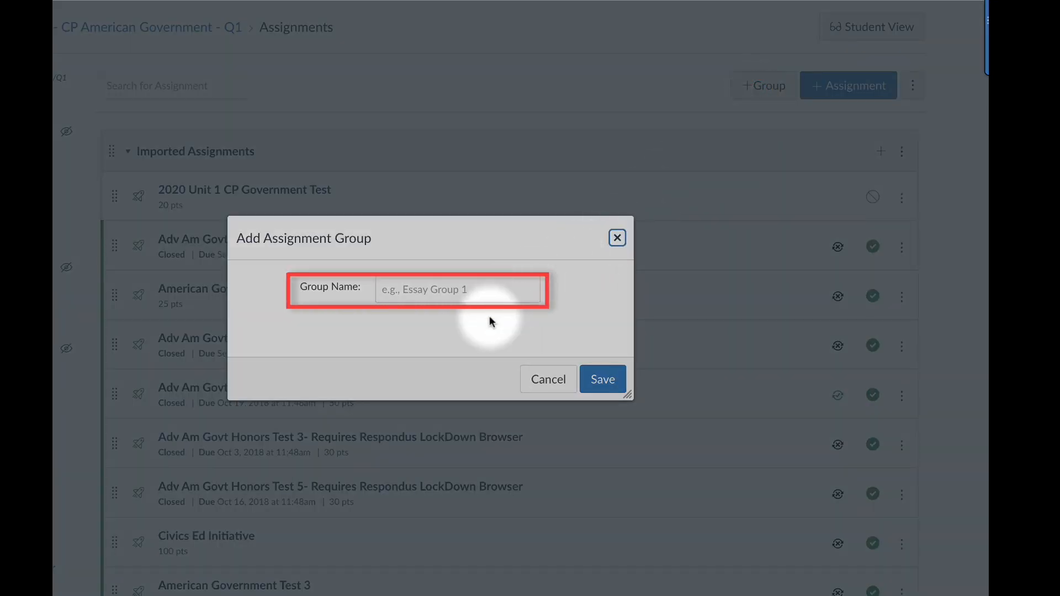
click(447, 292)
text(Exam)
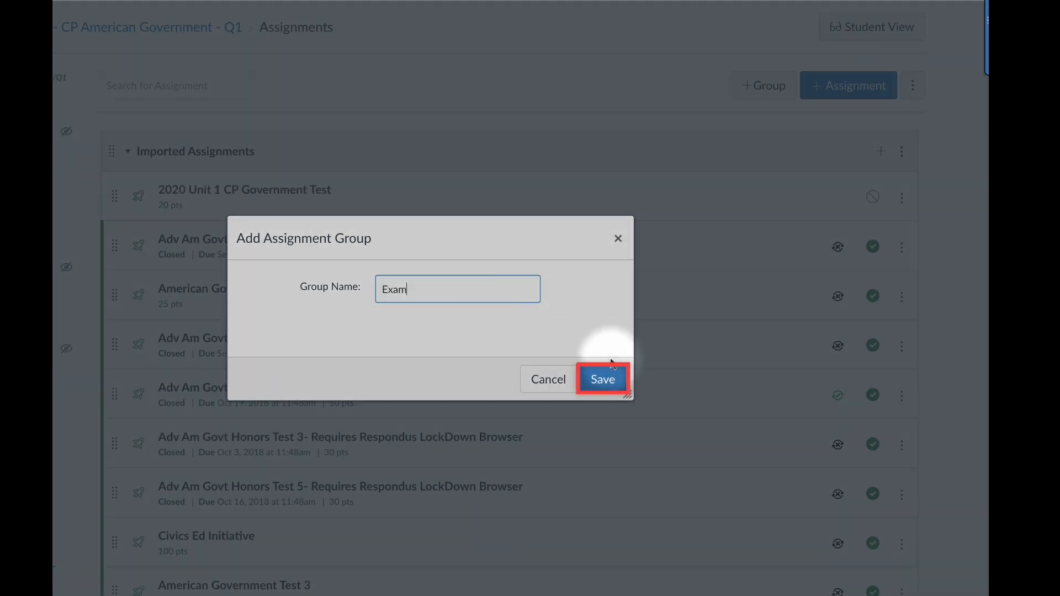
click(603, 380)
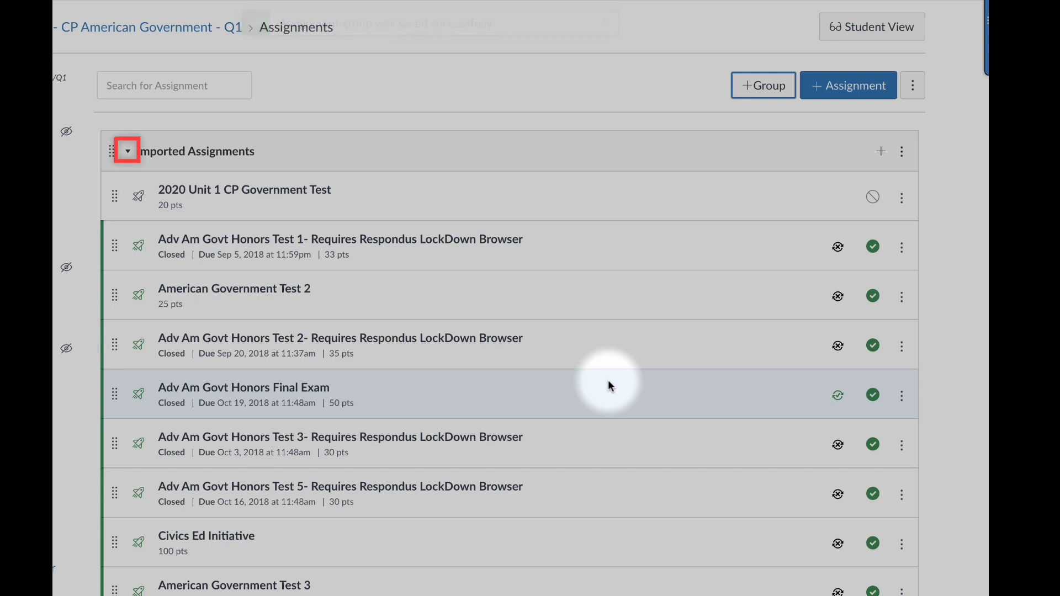
click(130, 157)
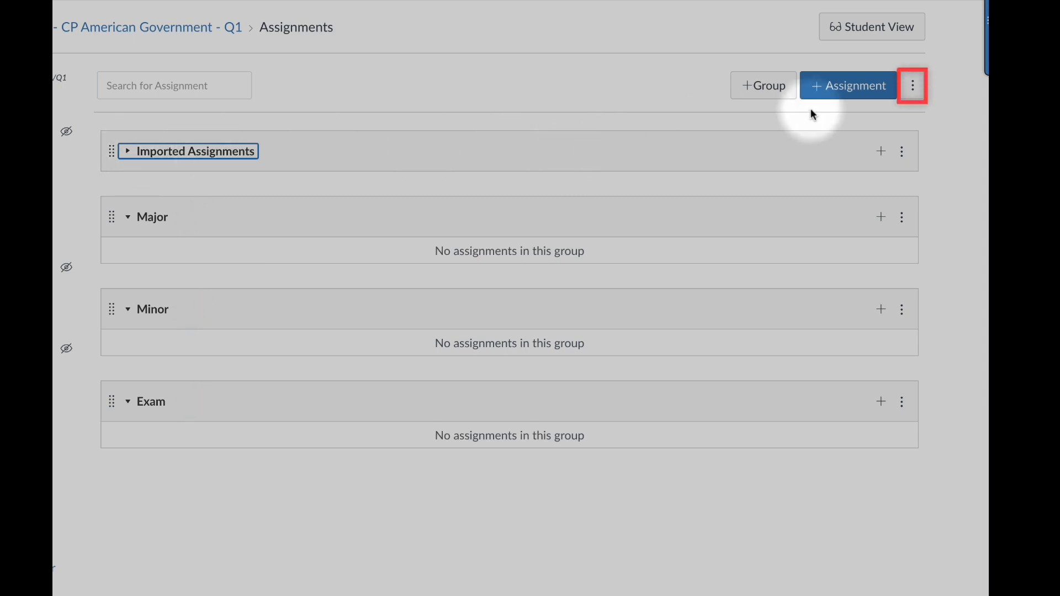
Start syncing the SIS categories and associate both sections of the Major group with the Major category.
click(912, 87)
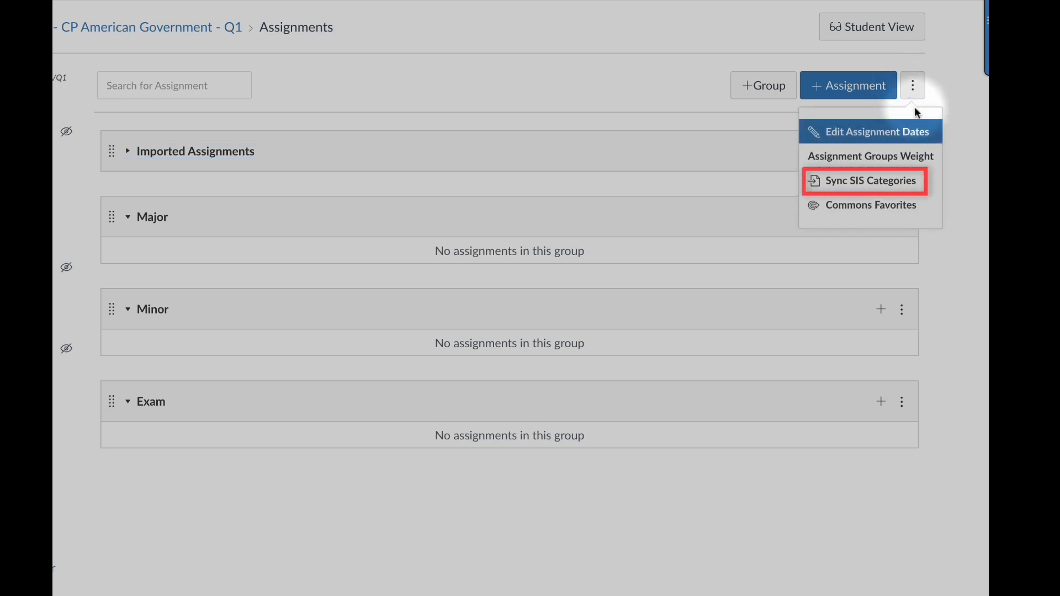
click(919, 184)
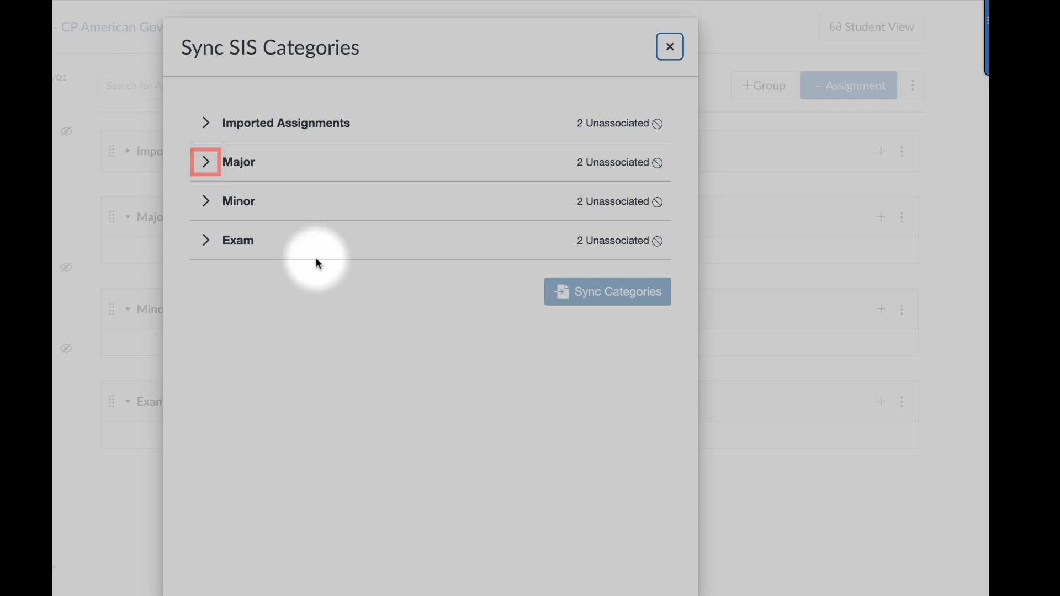
click(206, 163)
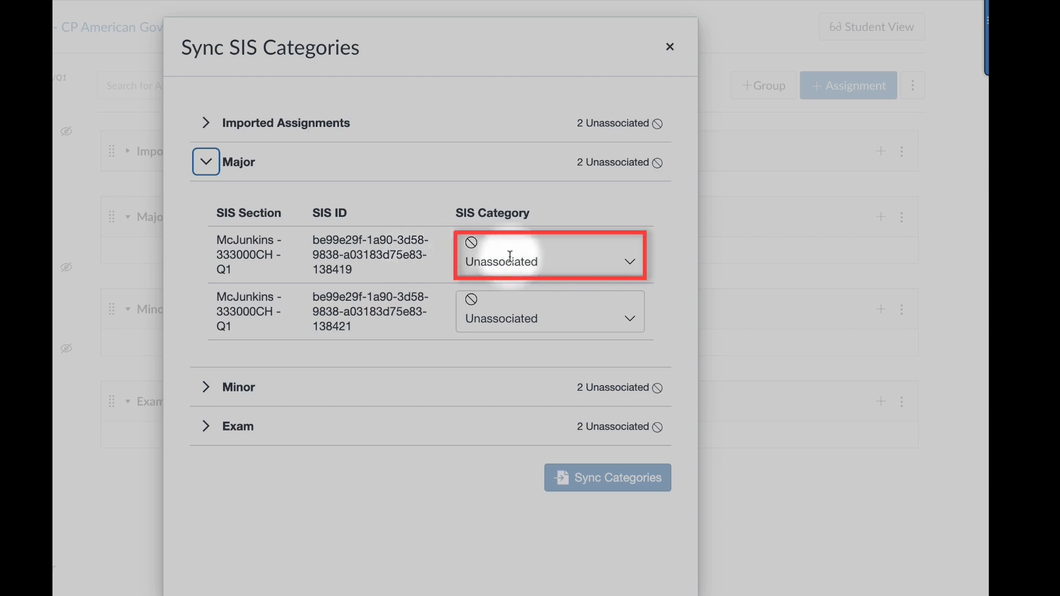
click(633, 258)
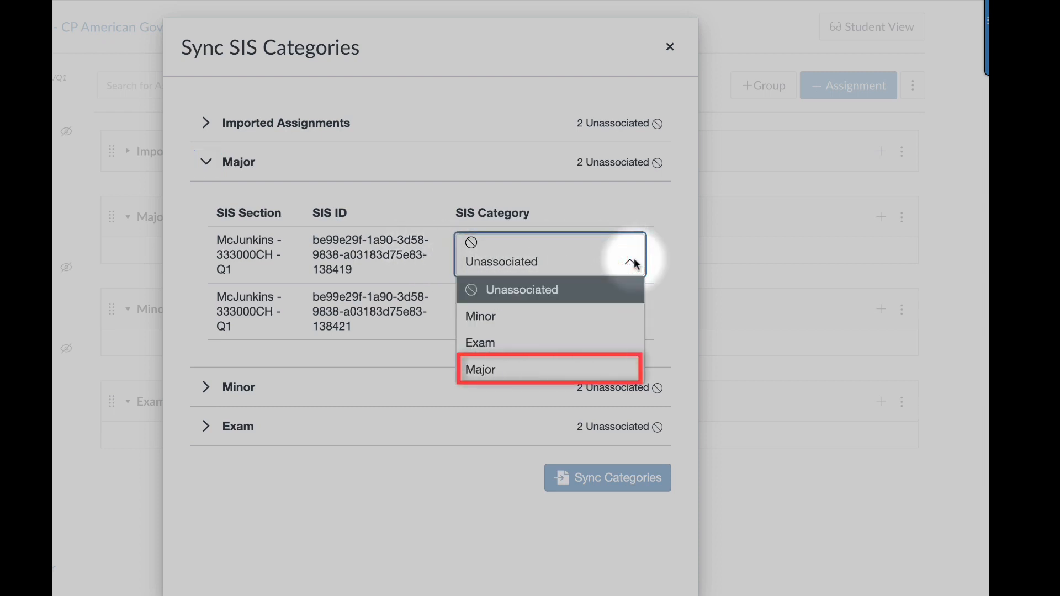
click(589, 364)
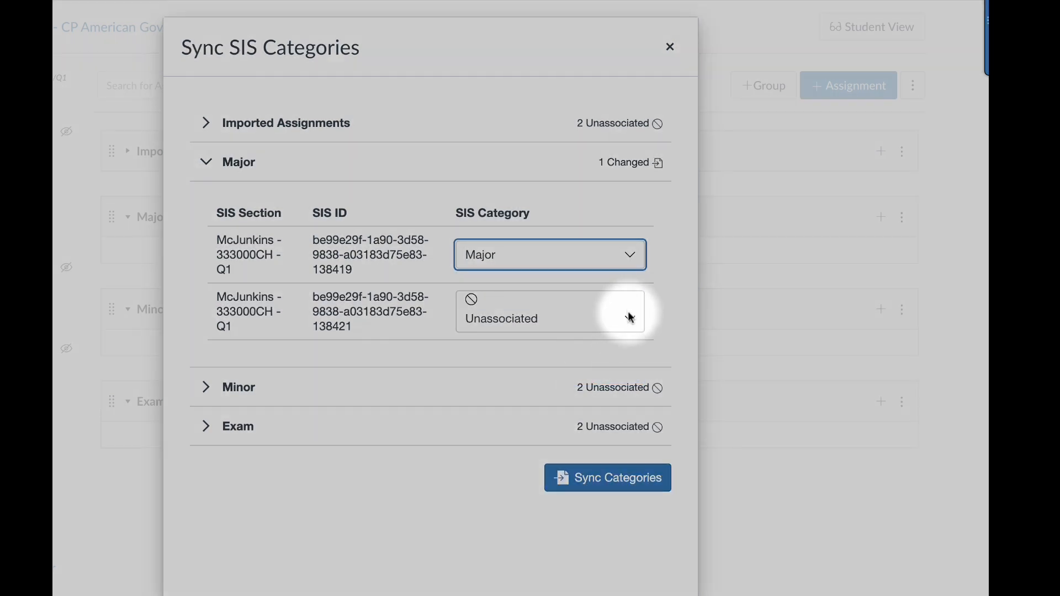
click(630, 319)
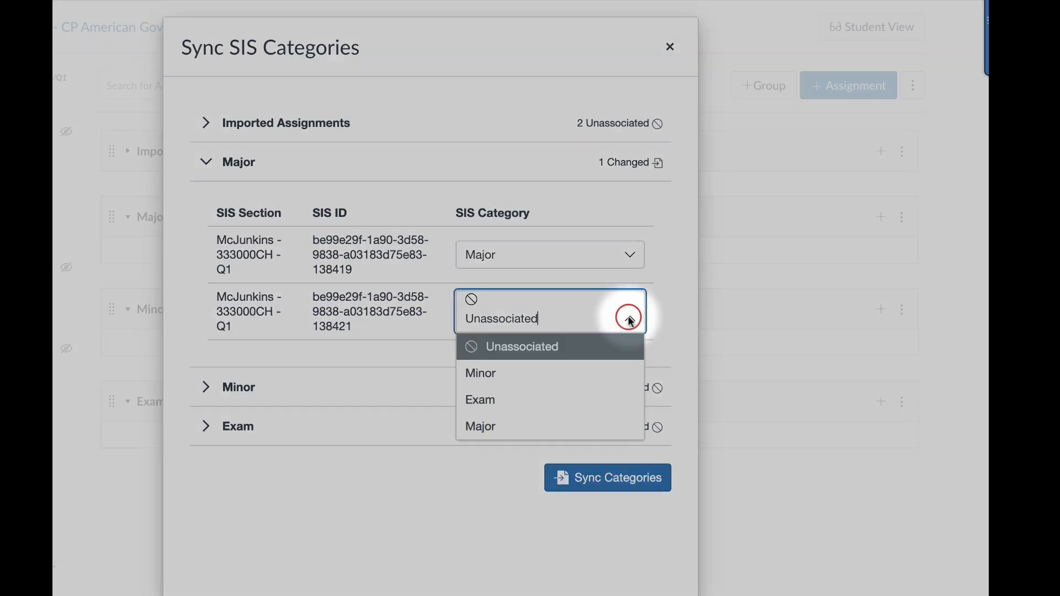
click(588, 423)
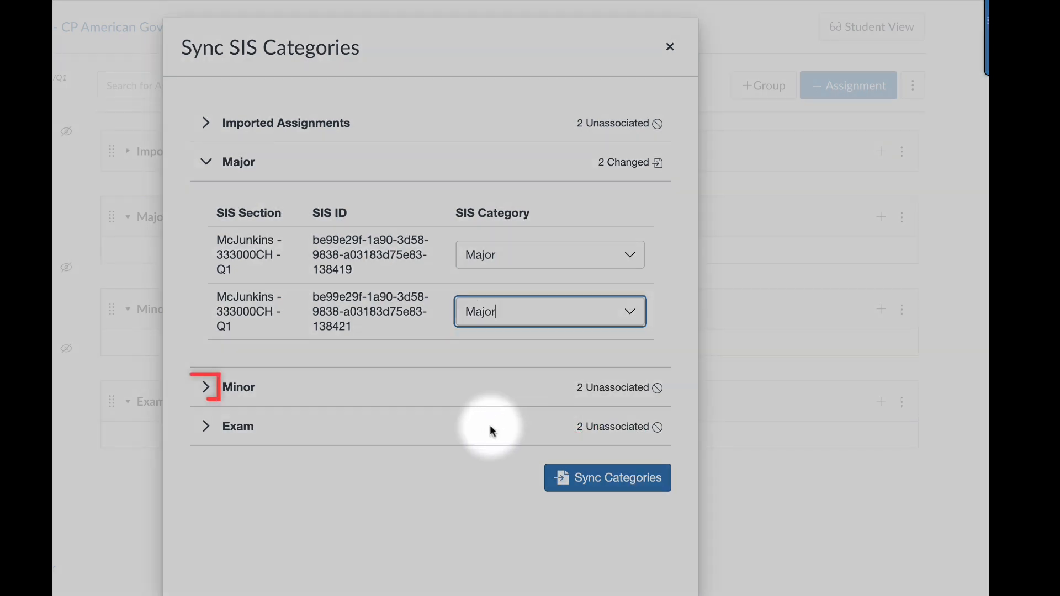
Associate both sections of the Minor group with the Minor SIS category.
click(208, 392)
scroll(313, 429, down, 3)
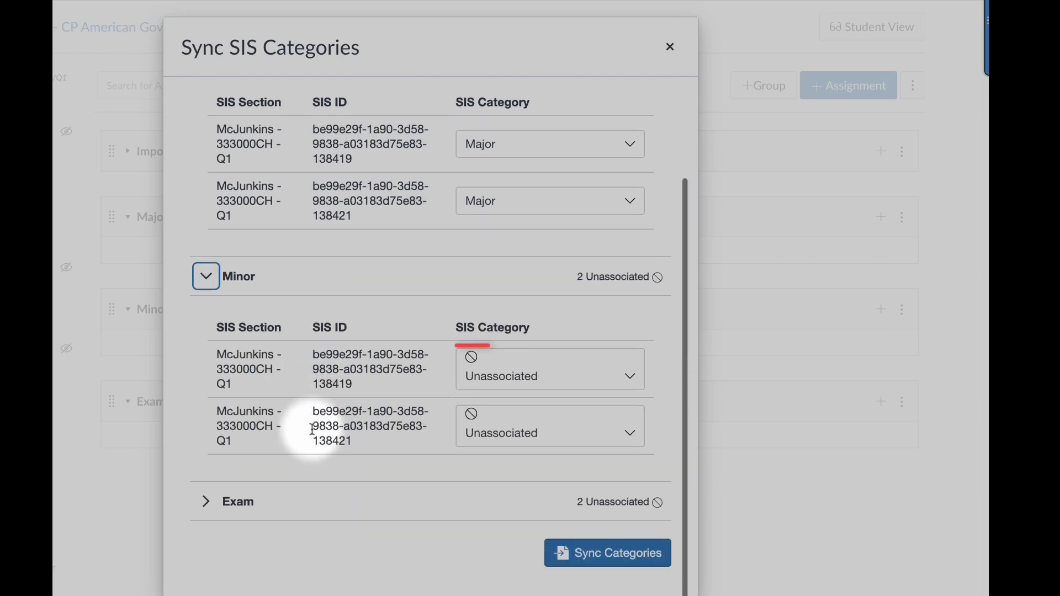
click(634, 372)
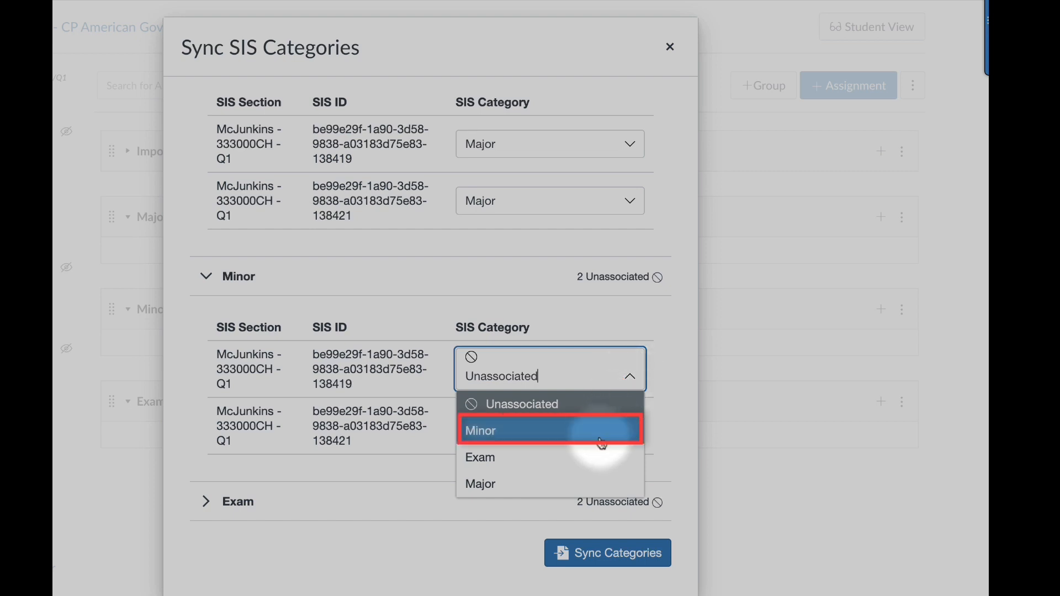
click(601, 442)
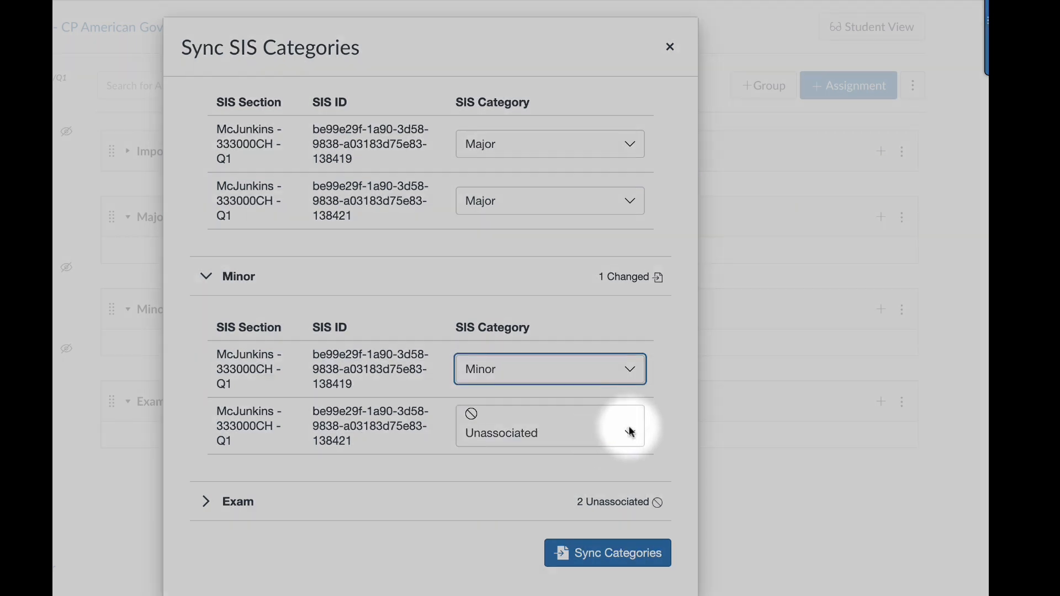
click(629, 428)
click(566, 487)
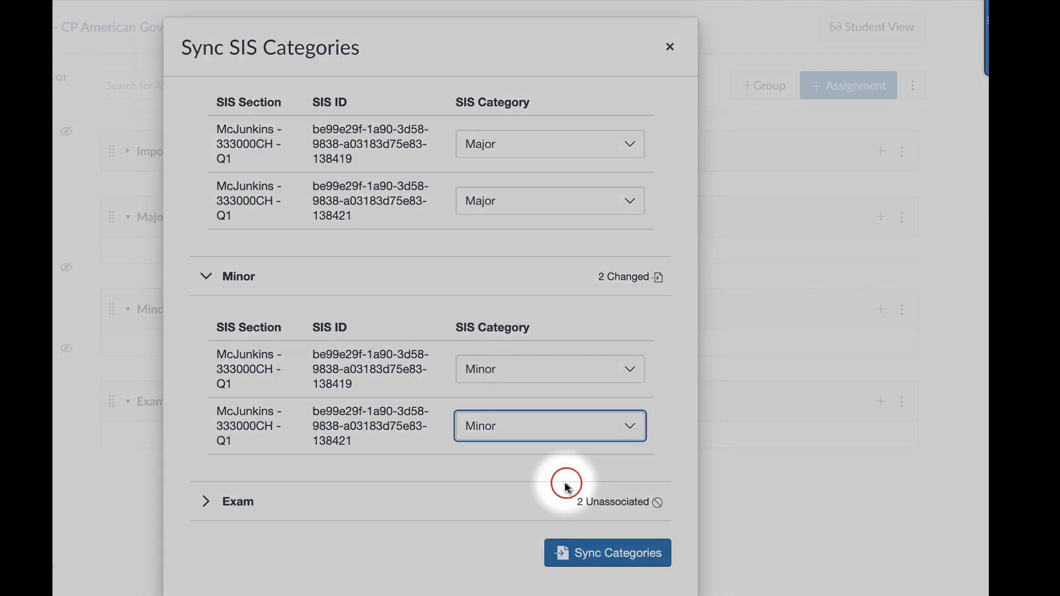
Associate both sections of the Exam group with the Exam SIS category, sync the categories and close the dialog.
scroll(419, 494, down, 1)
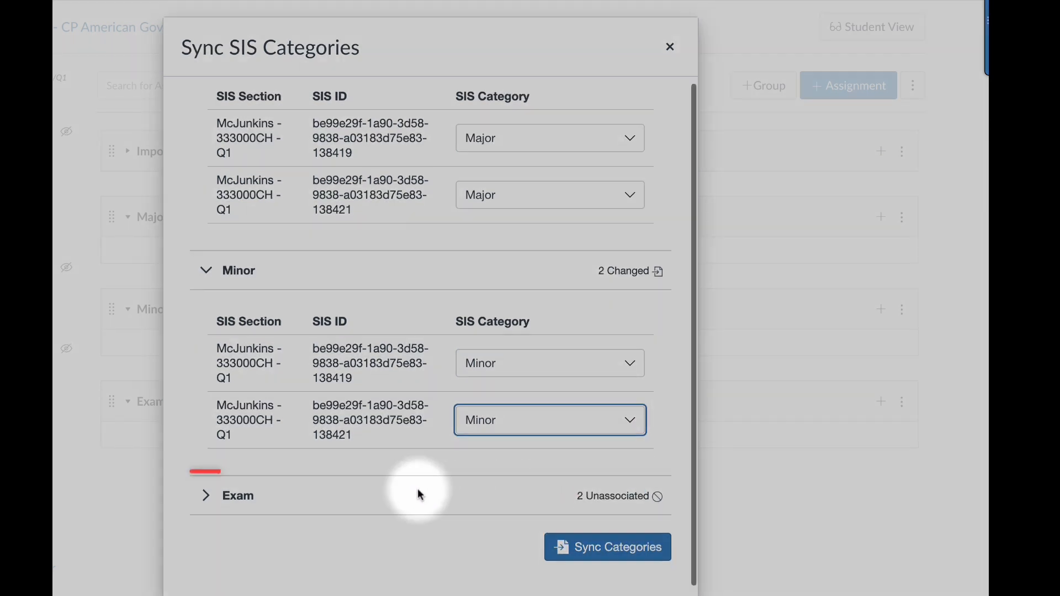
click(206, 488)
scroll(388, 495, down, 5)
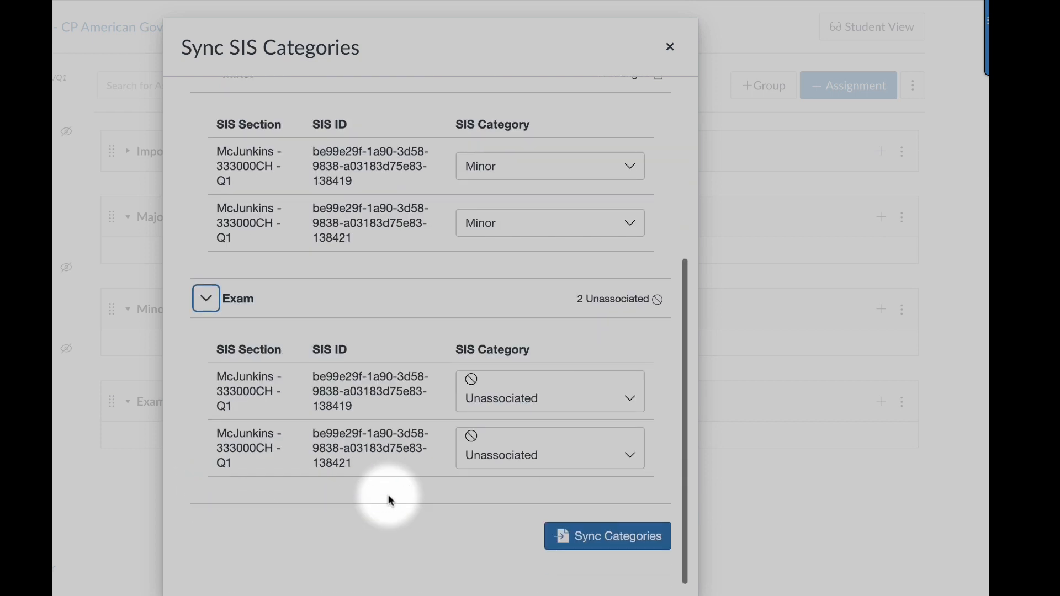
click(629, 398)
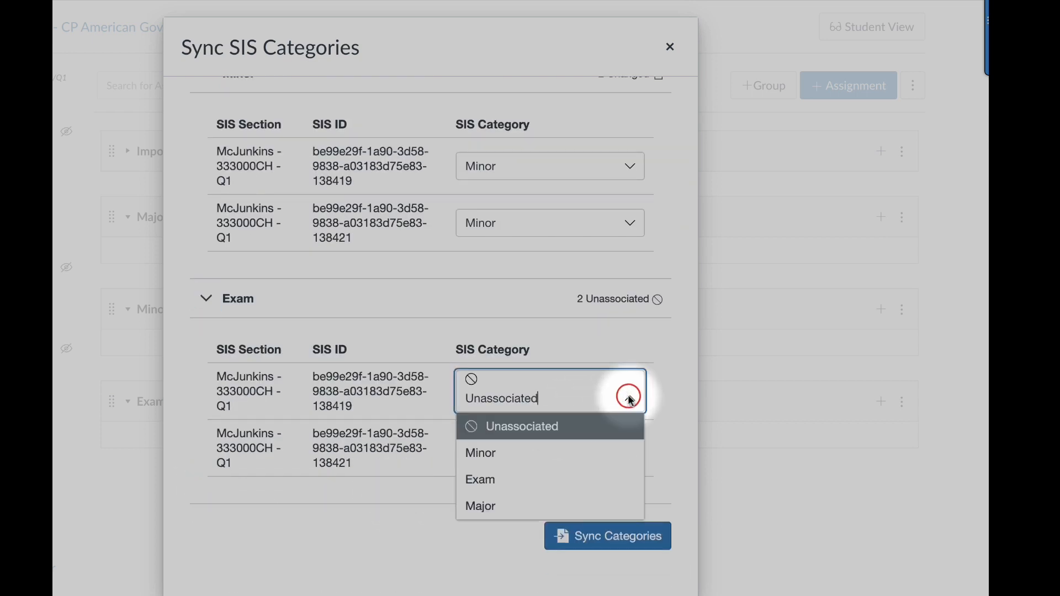
click(583, 473)
click(627, 452)
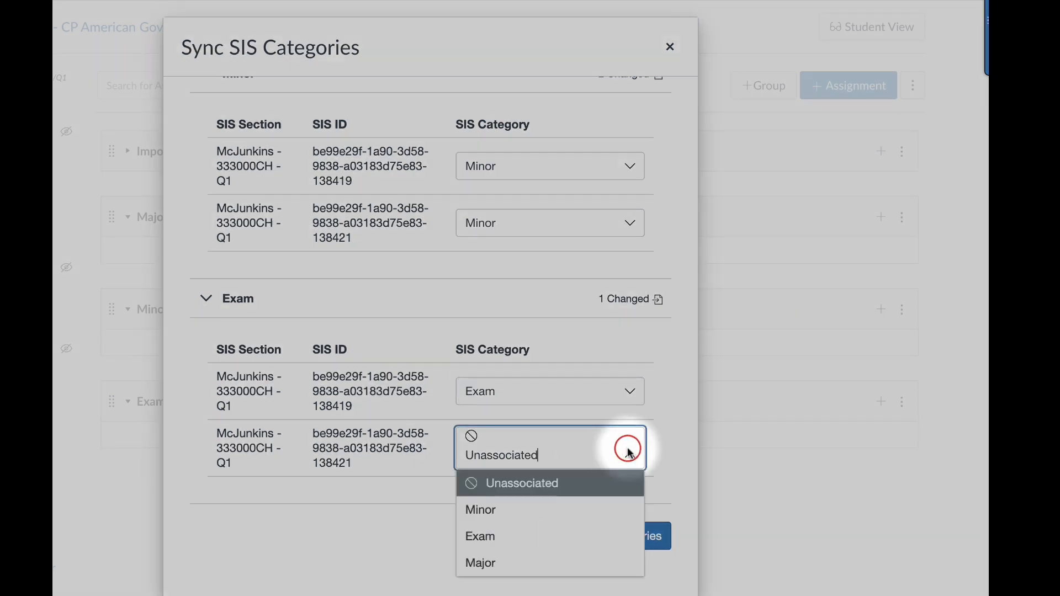
click(579, 527)
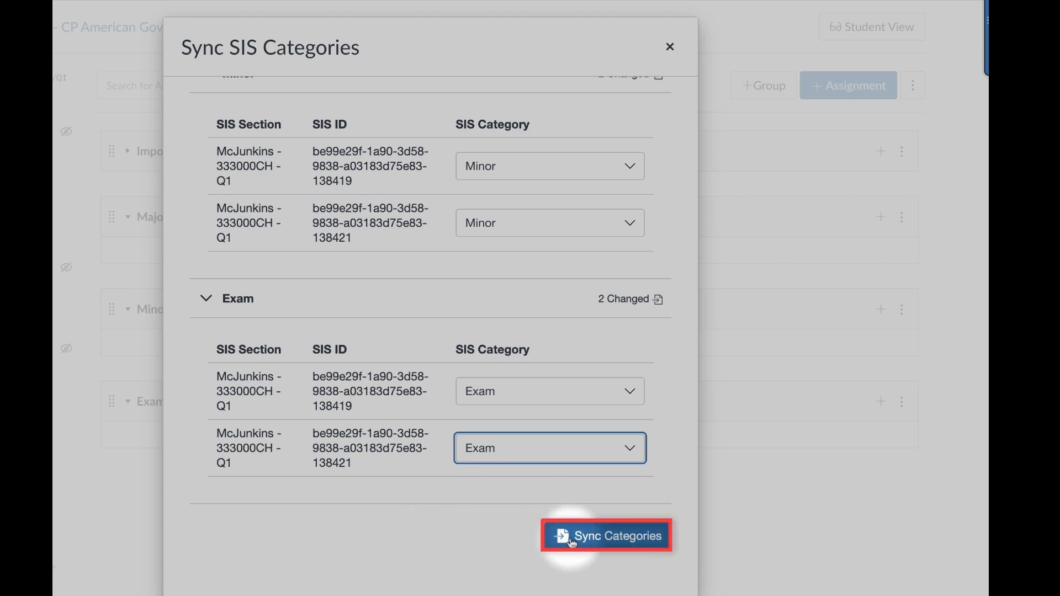
click(591, 539)
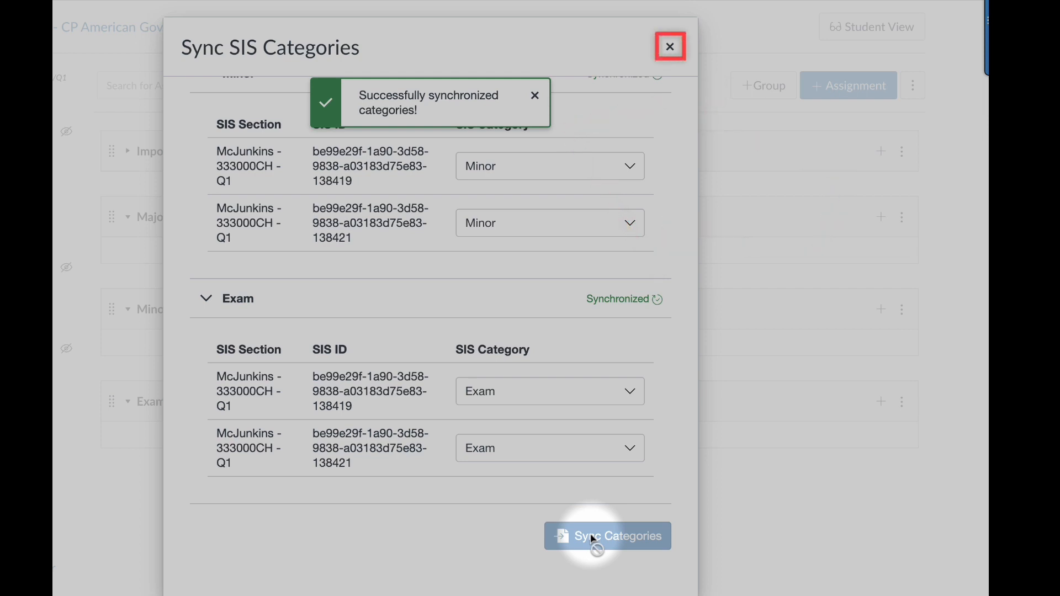
click(670, 46)
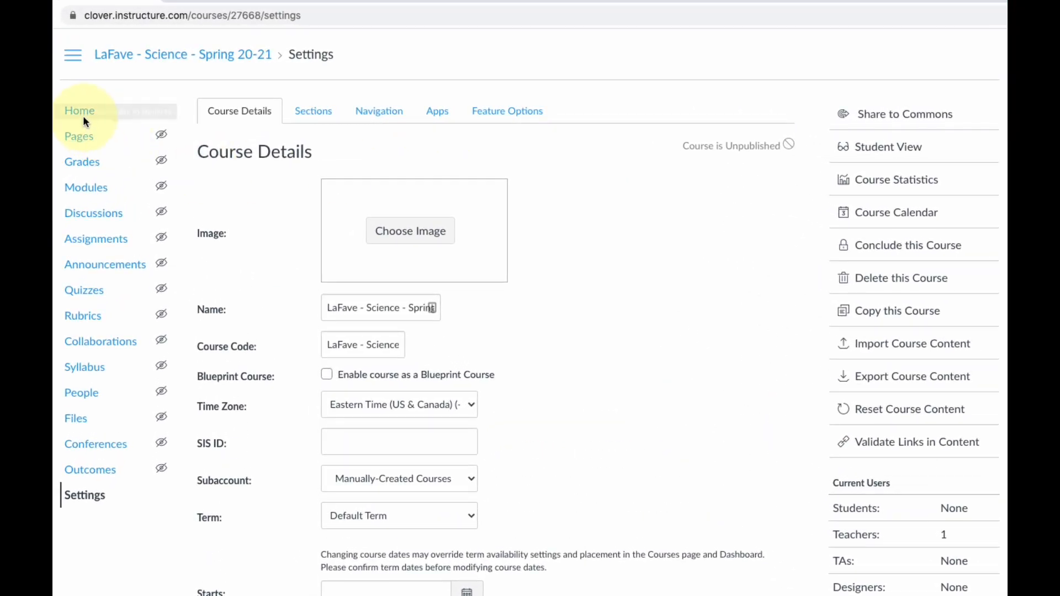
Go to the home page of the Science Spring 20-21 course and publish the course.
click(85, 119)
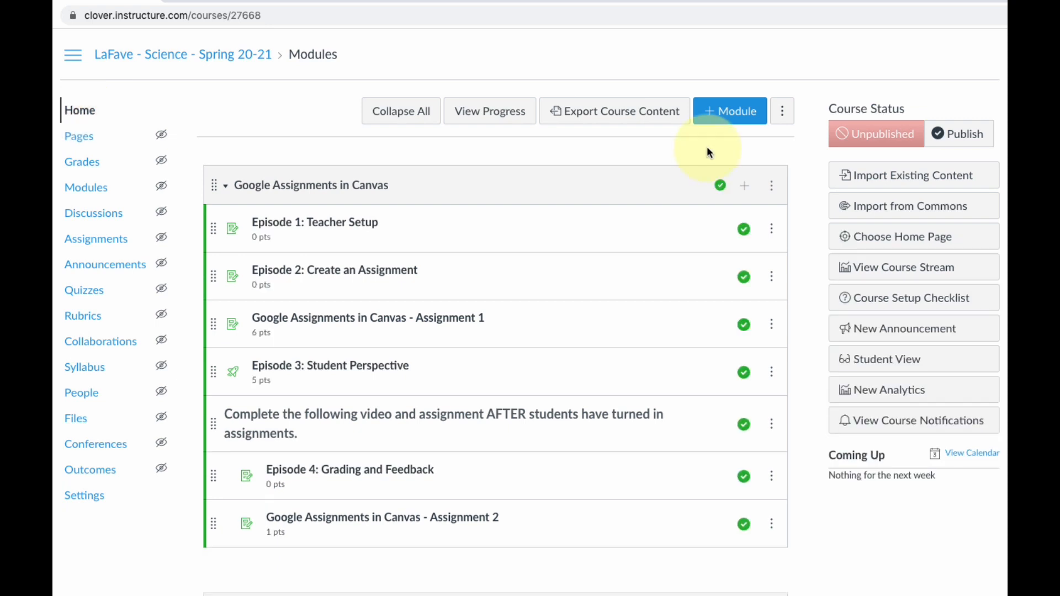
click(972, 137)
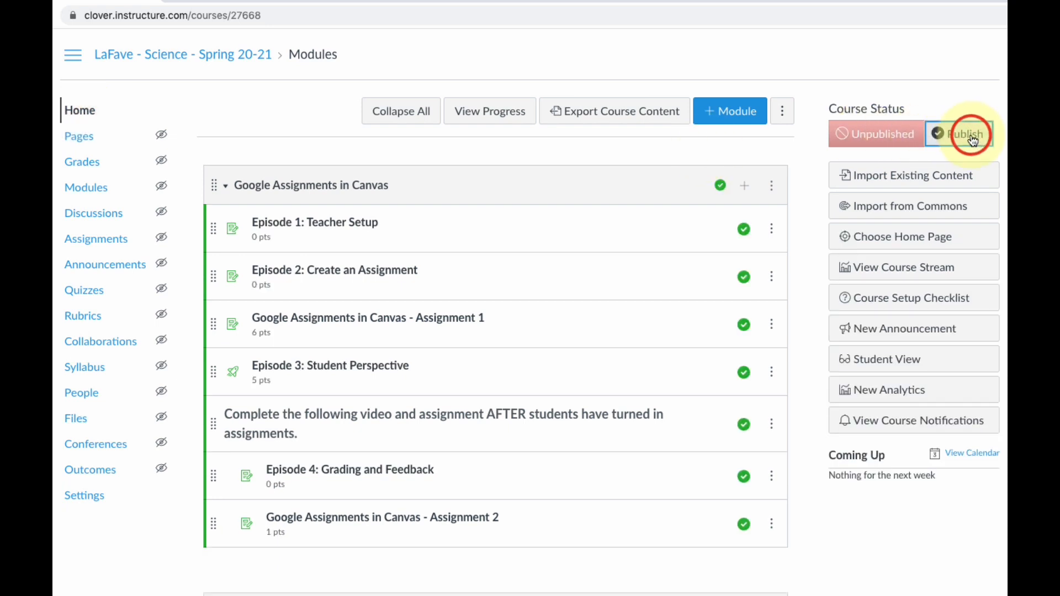